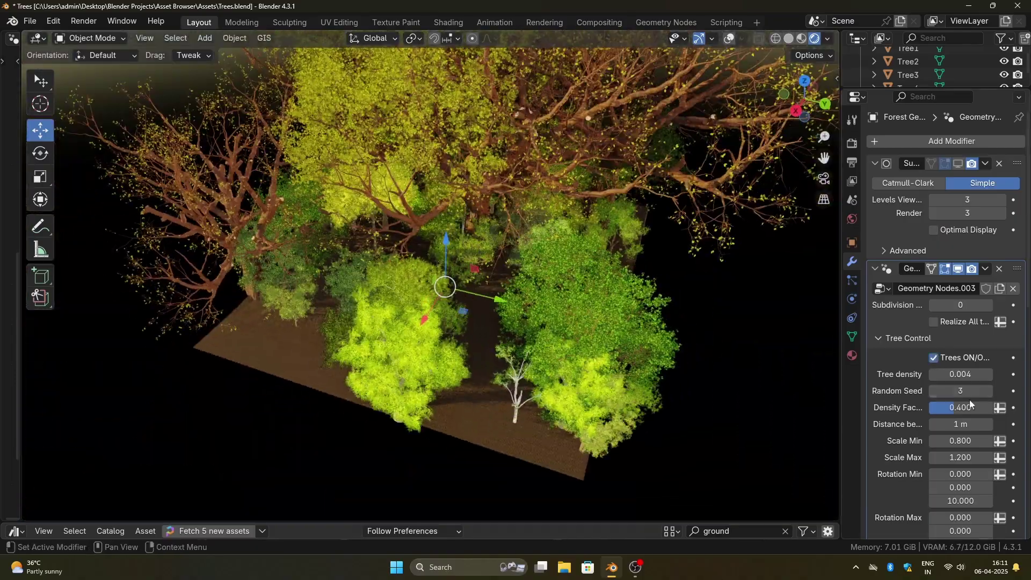
Set the forest generator's tree density factor to 0.182 and its tree random seed to 10
{"action": "left_click_drag", "start_coordinate": [955, 407], "coordinate": [934, 408]}
{"action": "left_click_drag", "start_coordinate": [959, 391], "coordinate": [941, 407]}
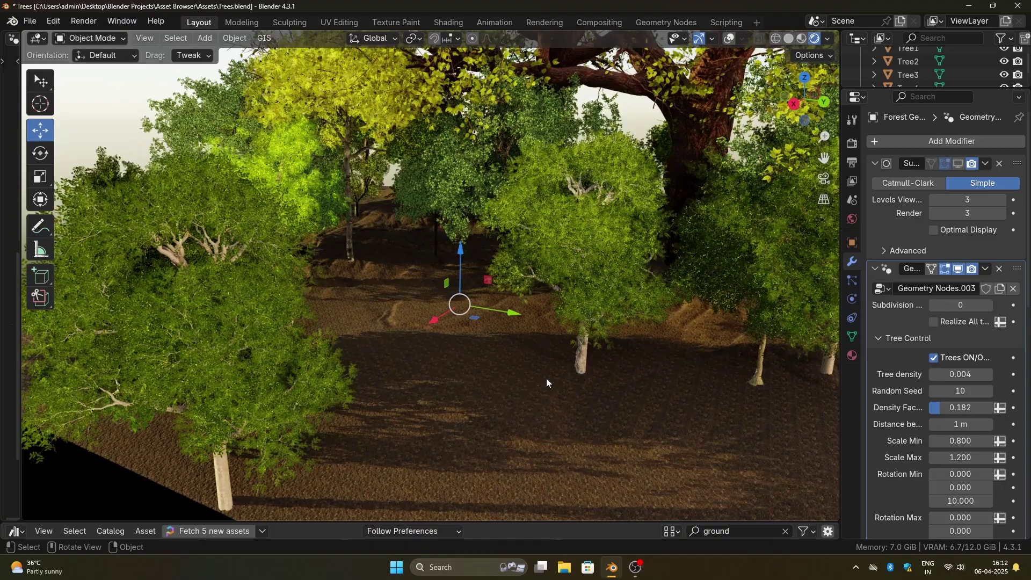
{"action": "middle_click_drag", "start_coordinate": [546, 378], "coordinate": [692, 356]}
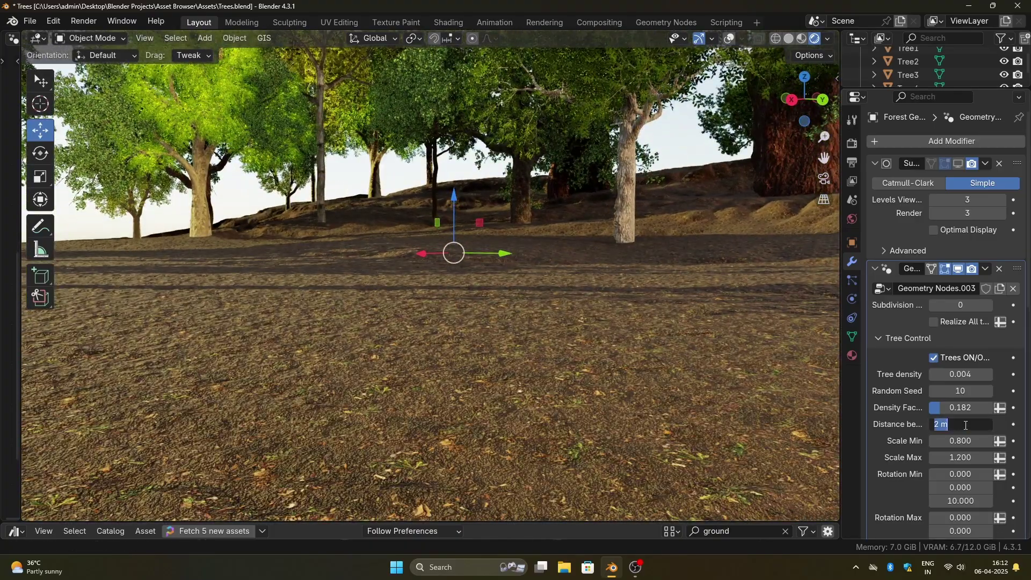
Try tilting the trees with Rotation Min values of 0.400 and 0.370, and undo the rotation changes
{"action": "mouse_move", "coordinate": [958, 458]}
{"action": "left_mouse_down"}
{"action": "mouse_move", "coordinate": [933, 458]}
{"action": "mouse_move", "coordinate": [960, 474]}
{"action": "left_mouse_up"}
{"action": "key", "text": "ctrl+z"}
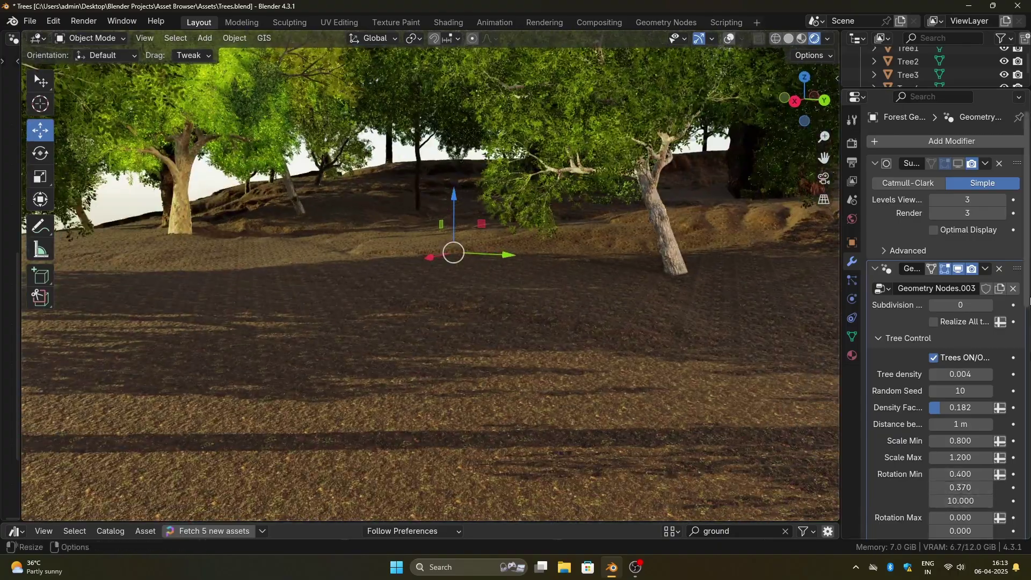
{"action": "left_click_drag", "start_coordinate": [1028, 300], "coordinate": [1028, 359]}
{"action": "left_click_drag", "start_coordinate": [959, 389], "coordinate": [975, 389]}
{"action": "left_click_drag", "start_coordinate": [959, 403], "coordinate": [971, 403]}
{"action": "key", "text": "ctrl+z"}
{"action": "key", "text": "ctrl+z"}
{"action": "key", "text": "ctrl+z"}
{"action": "key", "text": "ctrl+z"}
{"action": "key", "text": "ctrl+z"}
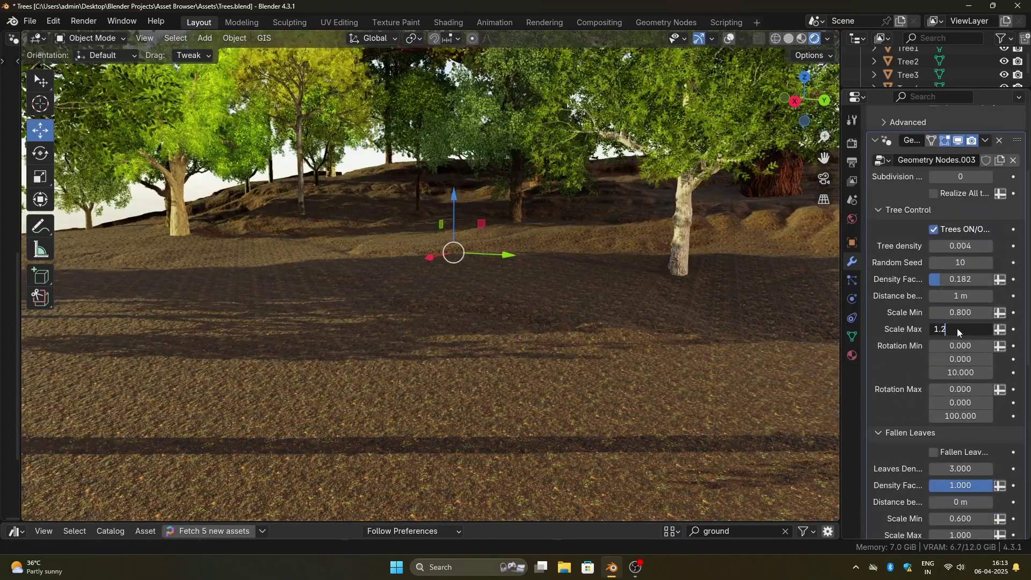
Enable the fallen leaves in the forest generator and try leaf densities of 6 and 20
{"action": "scroll", "coordinate": [961, 322], "scroll_direction": "down", "scroll_amount": 8}
{"action": "left_click", "coordinate": [934, 260]}
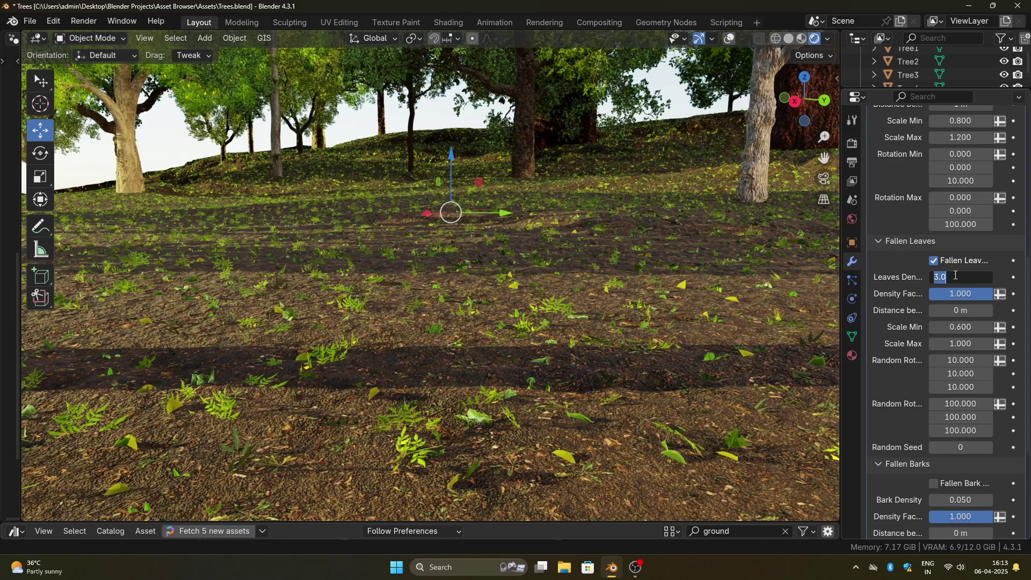
{"action": "type", "text": "6"}
{"action": "key", "text": "Return"}
{"action": "left_click", "coordinate": [955, 274]}
{"action": "type", "text": "20"}
{"action": "key", "text": "Return"}
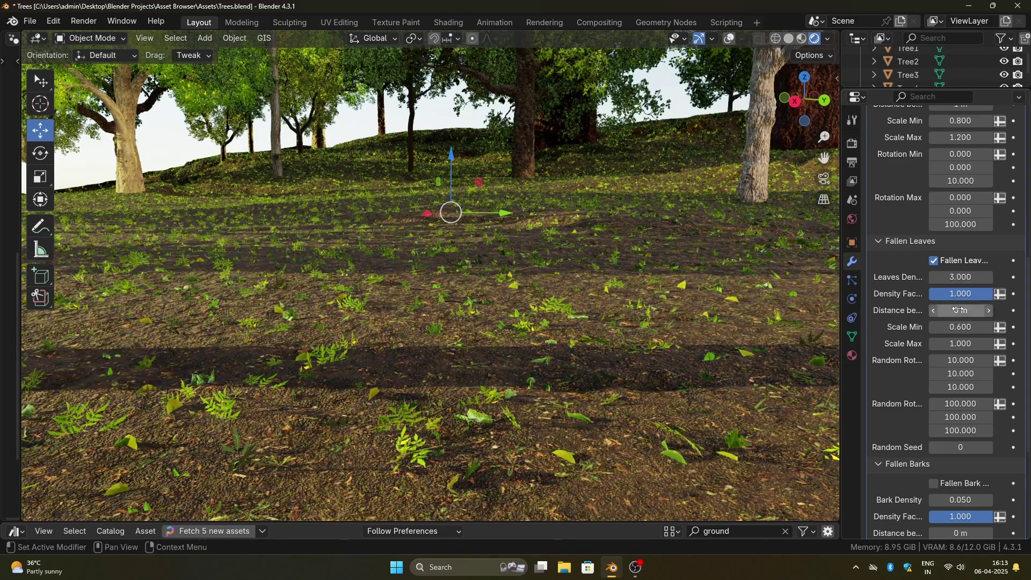
Set the third minimum random rotation value of the fallen leaves to 13.490 and their random seed to 3
{"action": "left_click_drag", "start_coordinate": [959, 386], "coordinate": [978, 387]}
{"action": "scroll", "coordinate": [960, 373], "scroll_direction": "down", "scroll_amount": 3}
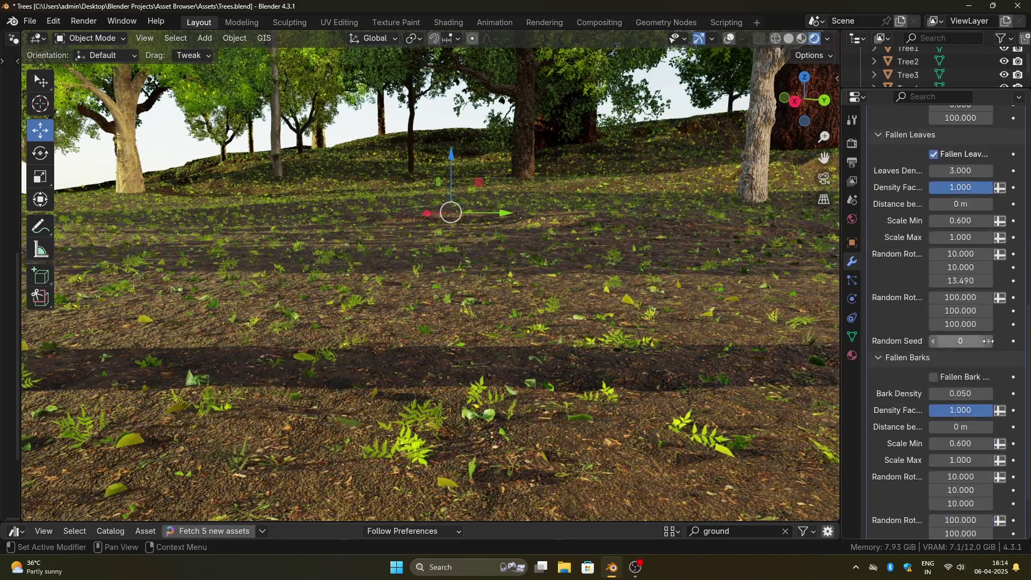
{"action": "left_click_drag", "start_coordinate": [960, 340], "coordinate": [977, 341]}
Enable the fallen bark, try a bark density of 0.2, and set the density to 0.05
{"action": "left_click", "coordinate": [962, 395]}
{"action": "type", "text": "0.2"}
{"action": "key", "text": "Return"}
{"action": "left_click", "coordinate": [962, 395]}
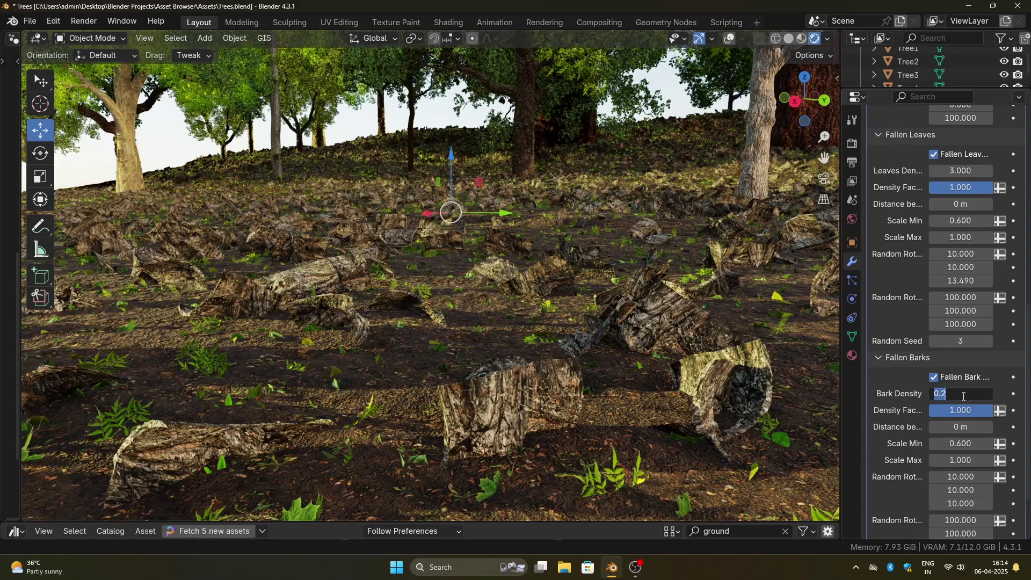
{"action": "type", "text": "0.05"}
{"action": "key", "text": "Return"}
Turn off the trees, fallen leaves and fallen bark so that only the bare ground is generated
{"action": "scroll", "coordinate": [932, 388], "scroll_direction": "down", "scroll_amount": 3}
{"action": "scroll", "coordinate": [932, 388], "scroll_direction": "up", "scroll_amount": 10}
{"action": "scroll", "coordinate": [946, 354], "scroll_direction": "up", "scroll_amount": 7}
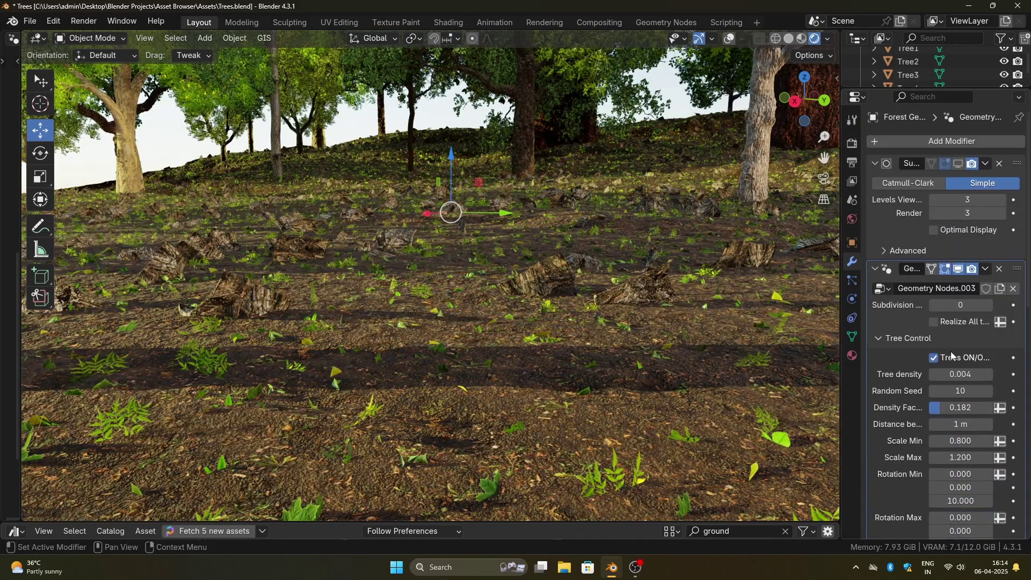
{"action": "left_click", "coordinate": [946, 355]}
{"action": "scroll", "coordinate": [936, 347], "scroll_direction": "down", "scroll_amount": 10}
{"action": "left_click", "coordinate": [933, 335]}
{"action": "scroll", "coordinate": [933, 343], "scroll_direction": "down", "scroll_amount": 6}
{"action": "left_click", "coordinate": [933, 405]}
Set the generator's Subdivision to 2, inspect the bare ground at close range, and lower the subdivision again
{"action": "scroll", "coordinate": [933, 403], "scroll_direction": "up", "scroll_amount": 14}
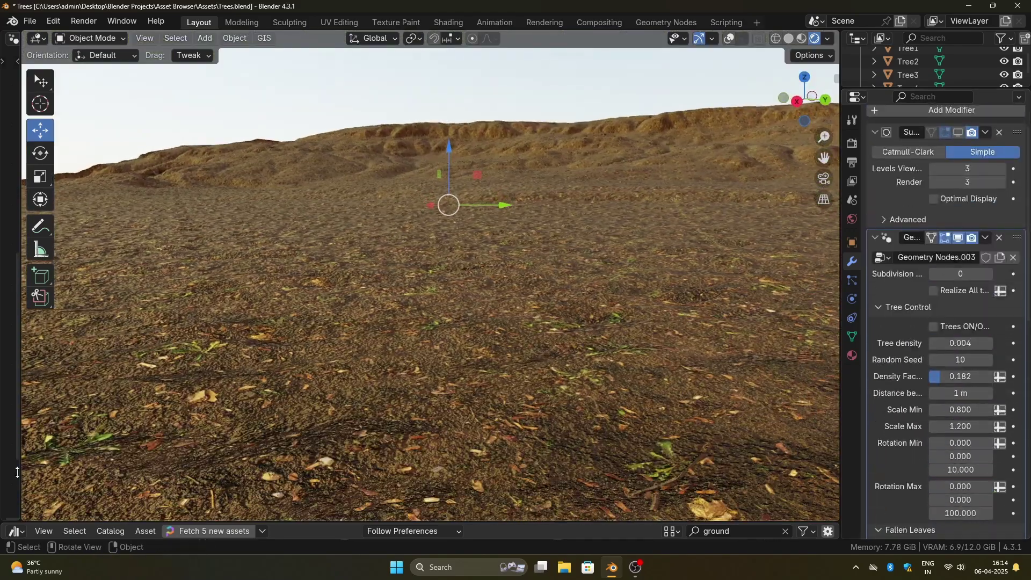
{"action": "left_click", "coordinate": [989, 274]}
{"action": "left_click", "coordinate": [988, 273]}
{"action": "key", "text": "shift+grave"}
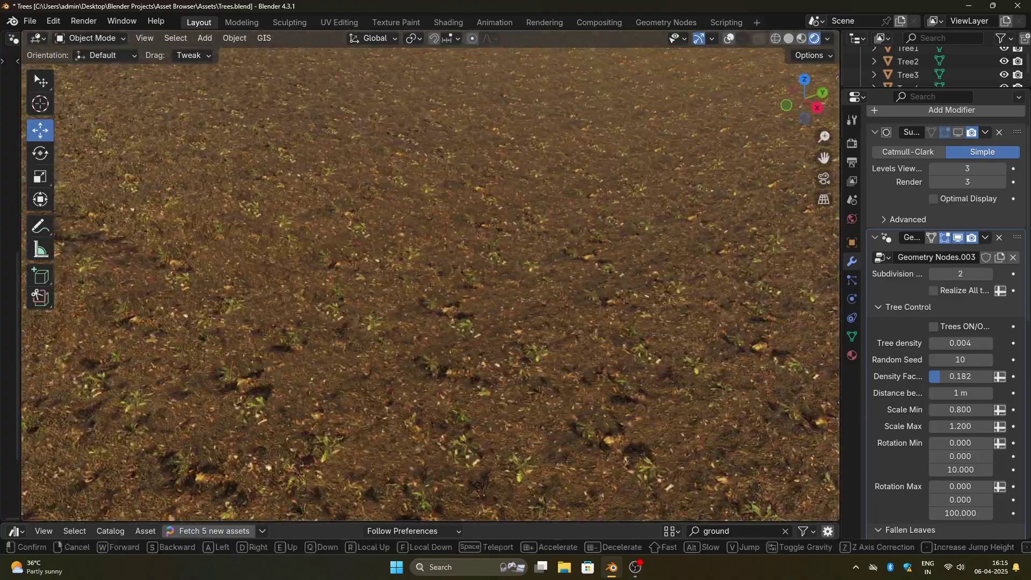
{"action": "key", "text": "w"}
{"action": "left_click", "coordinate": [430, 275]}
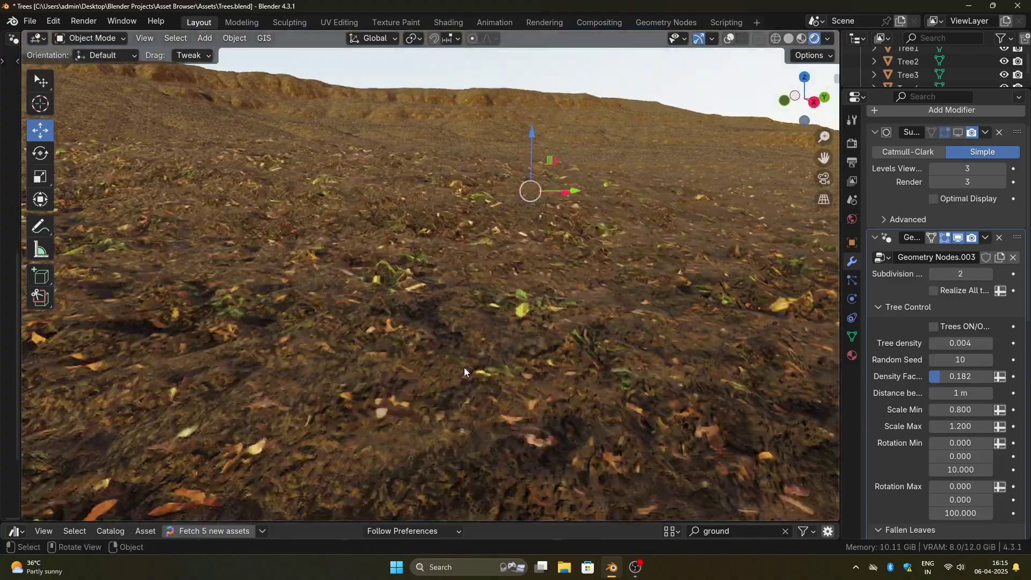
{"action": "left_click_drag", "start_coordinate": [959, 274], "coordinate": [928, 274]}
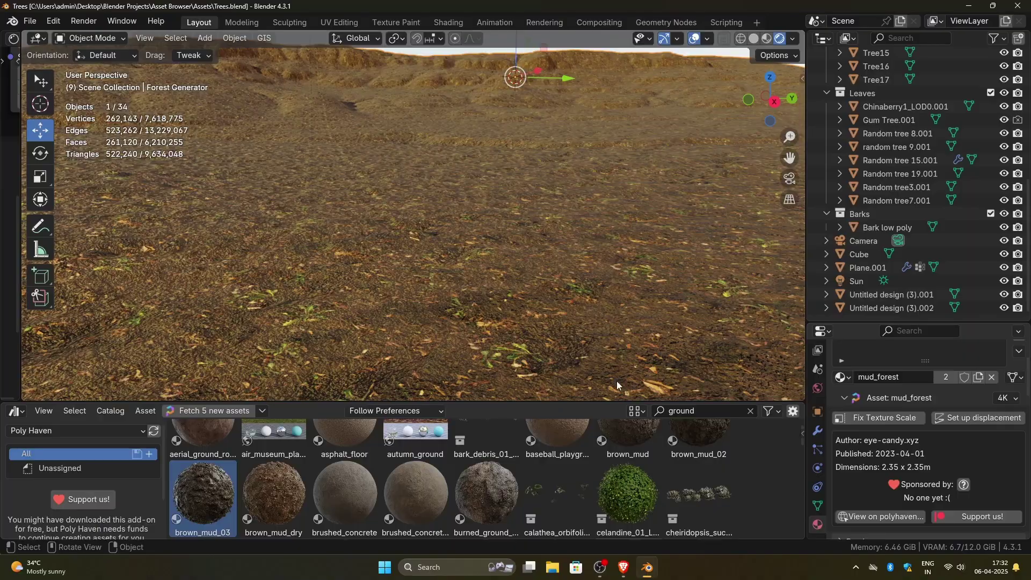
{"action": "left_click", "coordinate": [628, 459]}
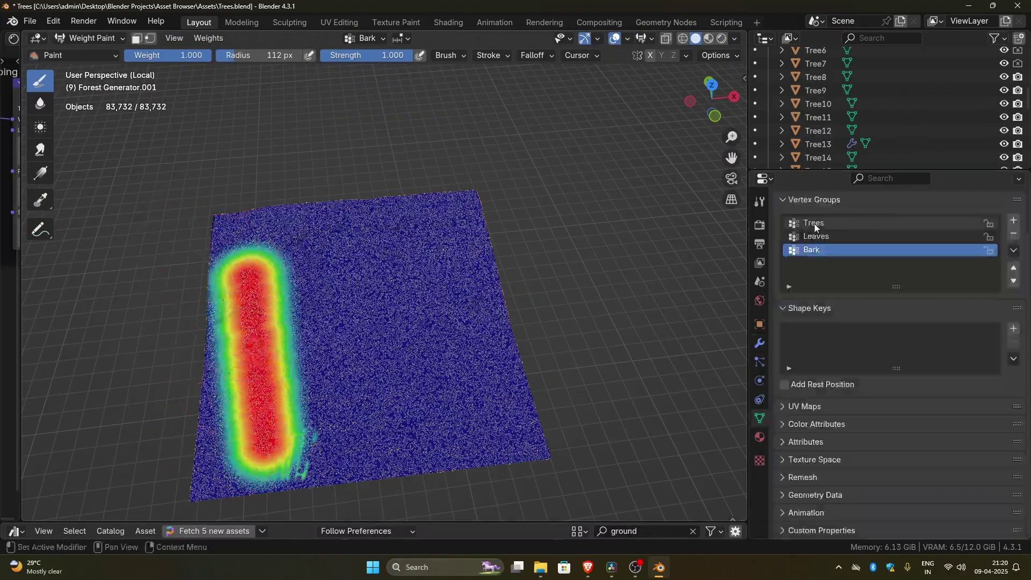
Make the Trees vertex group active for weight painting and bring up the modifier settings of Forest Generator.001
{"action": "left_click", "coordinate": [814, 226]}
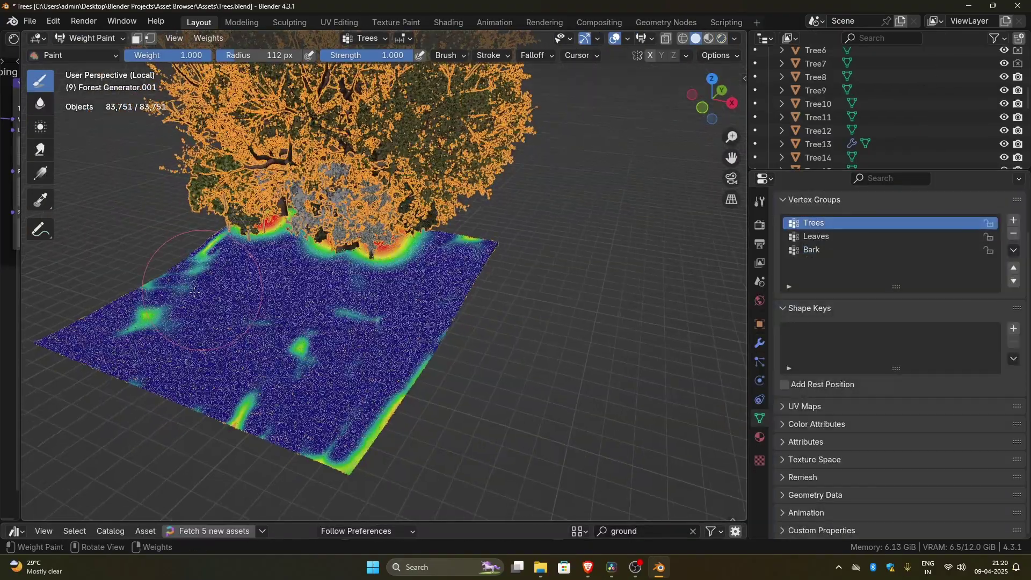
{"action": "scroll", "coordinate": [483, 322], "scroll_direction": "up", "scroll_amount": 3}
{"action": "middle_click_drag", "start_coordinate": [483, 333], "coordinate": [483, 269]}
{"action": "left_click", "coordinate": [759, 343]}
{"action": "scroll", "coordinate": [945, 333], "scroll_direction": "down", "scroll_amount": 6}
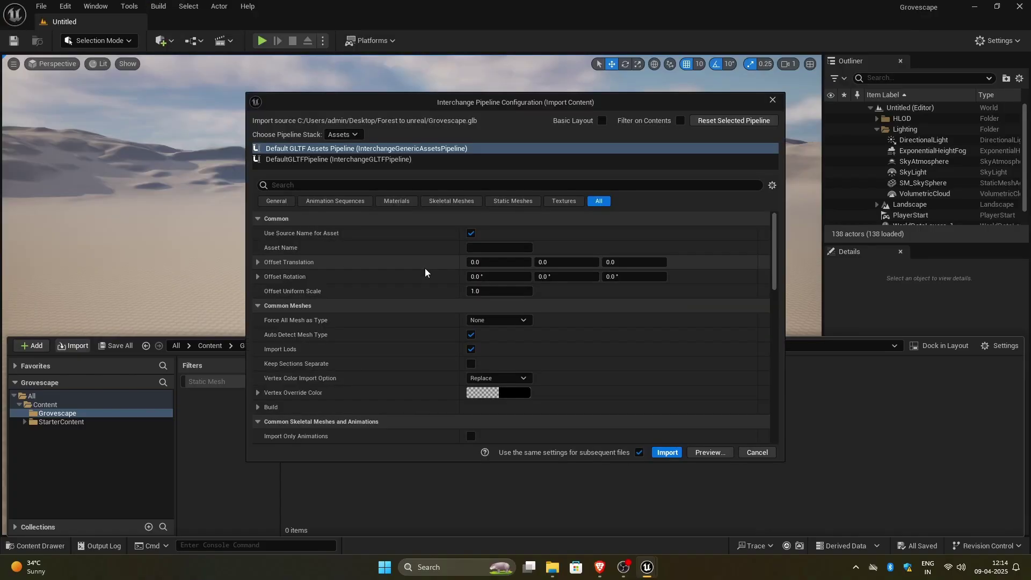
Switch to Unreal Engine and import Grovescape.glb into the Grovescape folder with the Default GLTF Assets Pipeline
{"action": "left_click", "coordinate": [670, 453]}
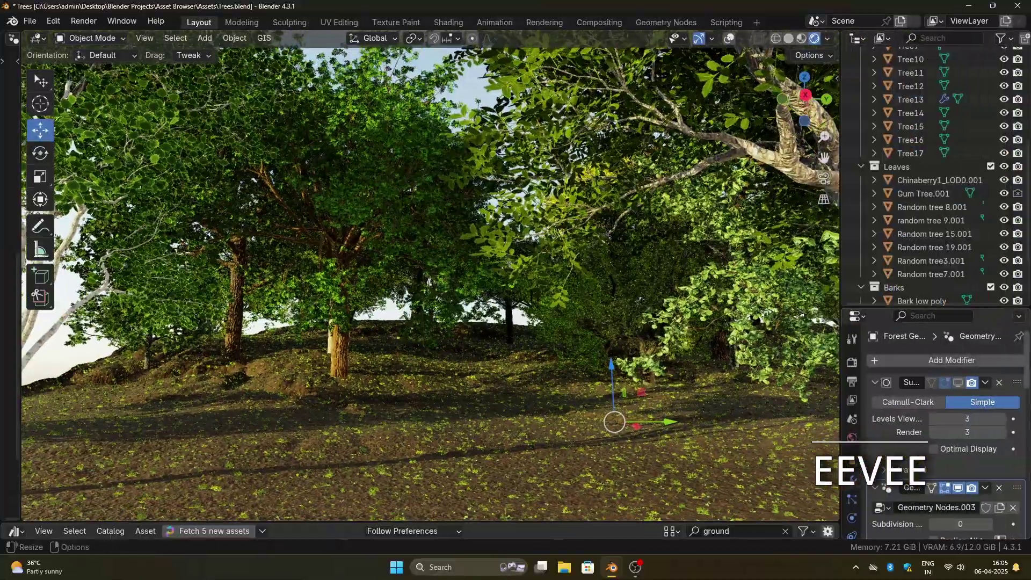
Switch to Blender and turn on the fallen bark for the forest generator
{"action": "left_click", "coordinate": [934, 492]}
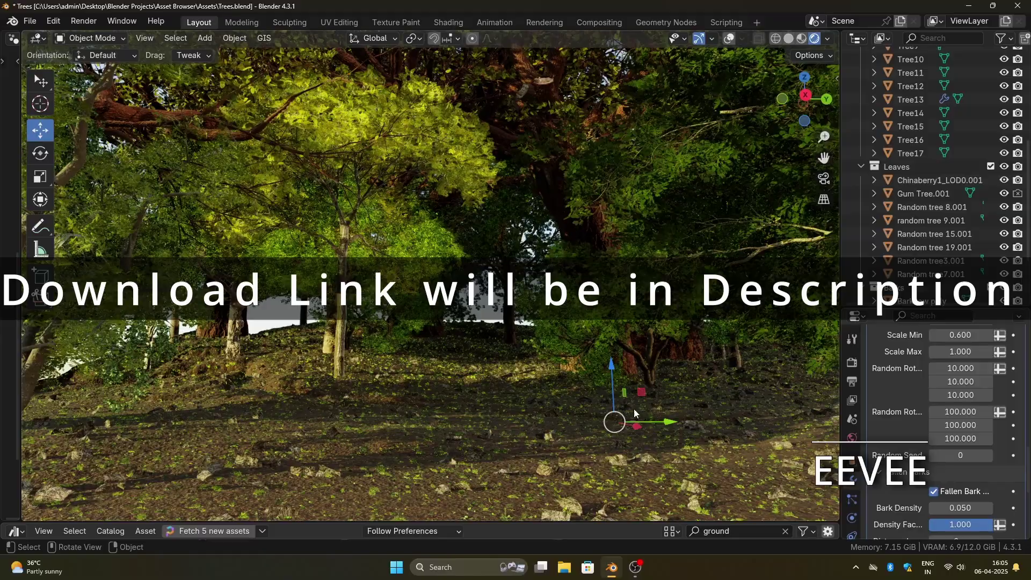
Walk through the generated forest at ground level to examine the trees, fallen leaves and bark pieces
{"action": "key", "text": "q"}
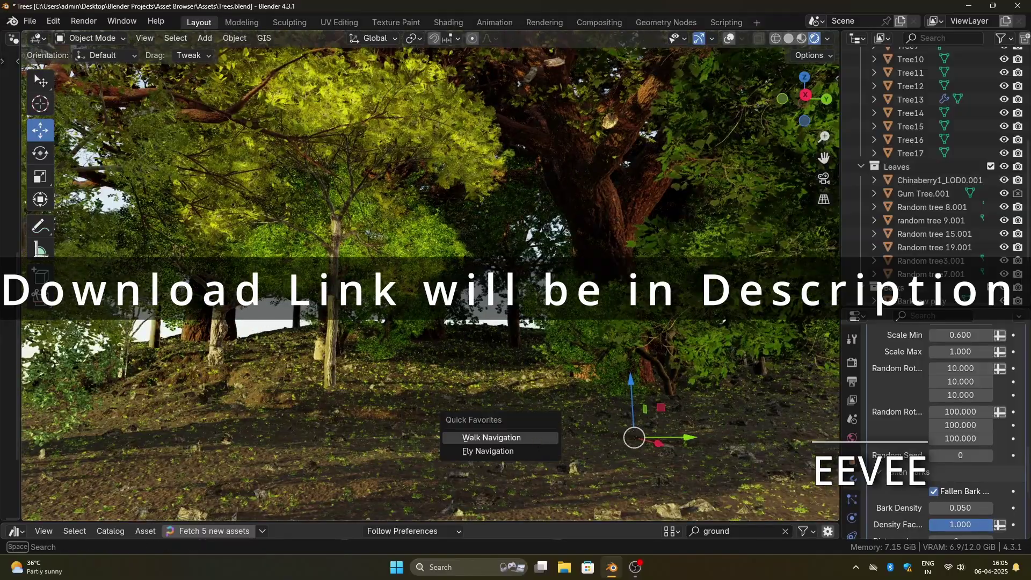
{"action": "left_click", "coordinate": [533, 437]}
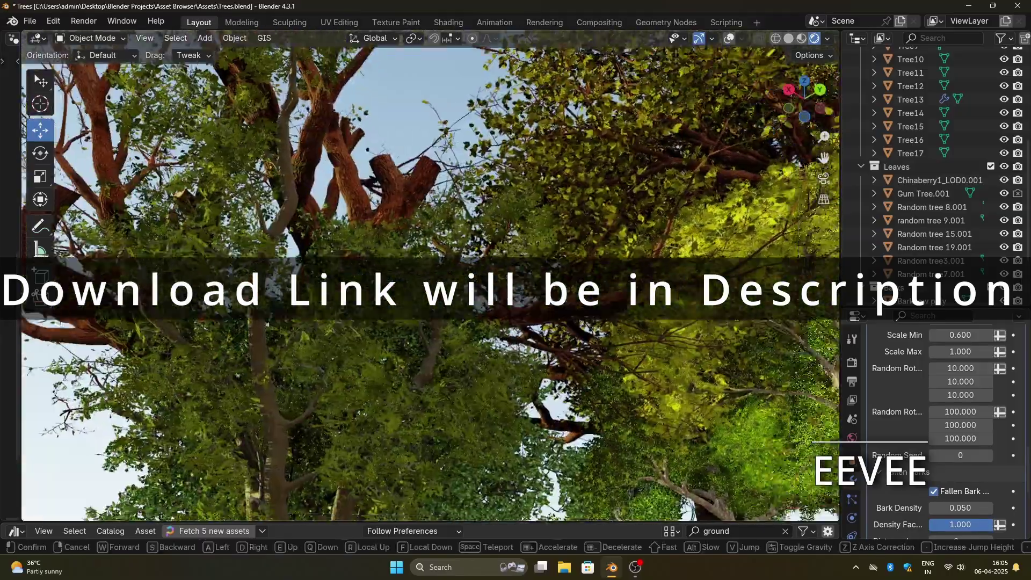
{"action": "mouse_move", "coordinate": [515, 376]}
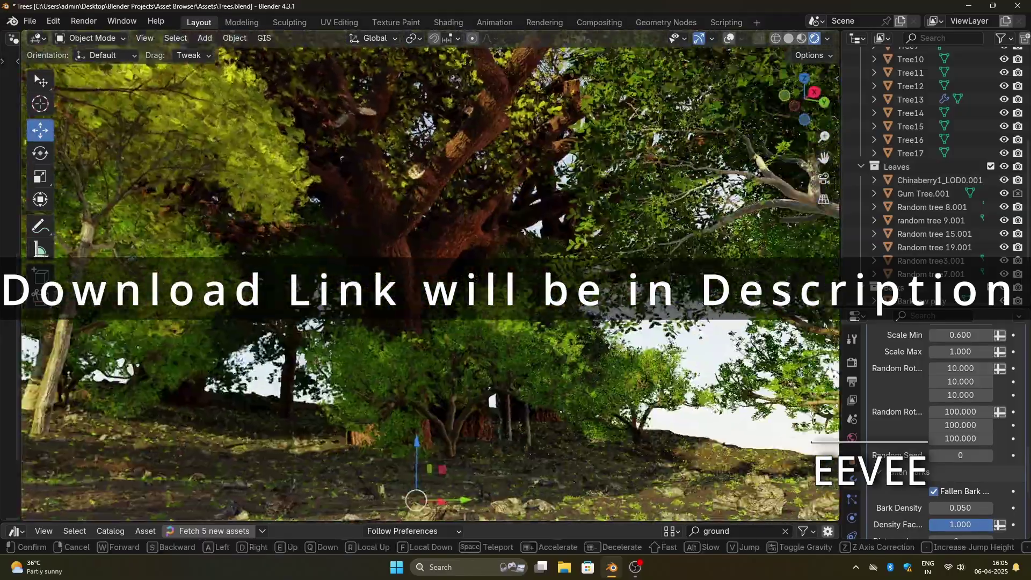
{"action": "key", "text": "w"}
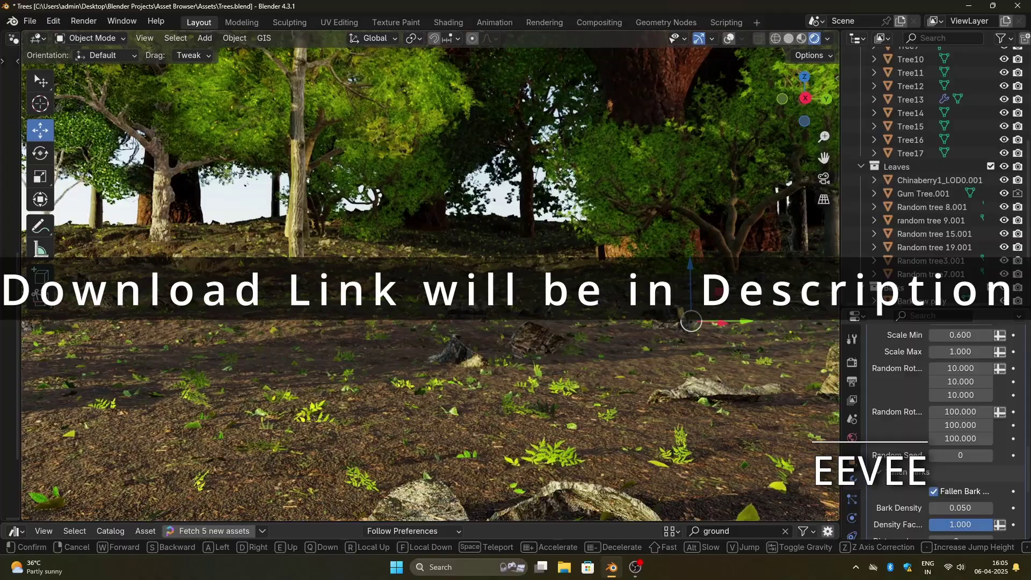
{"action": "key", "text": "w"}
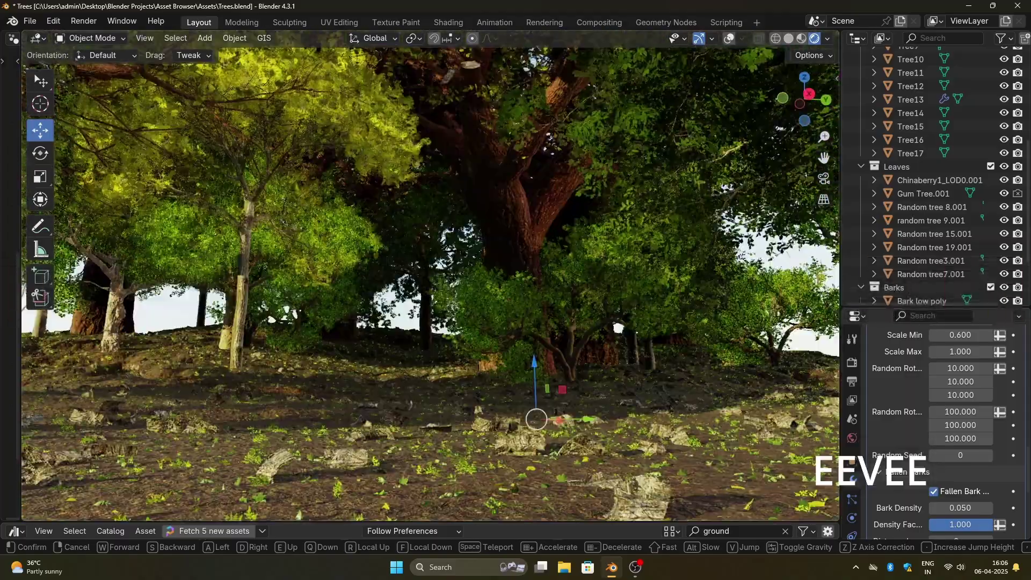
{"action": "mouse_move", "coordinate": [516, 290]}
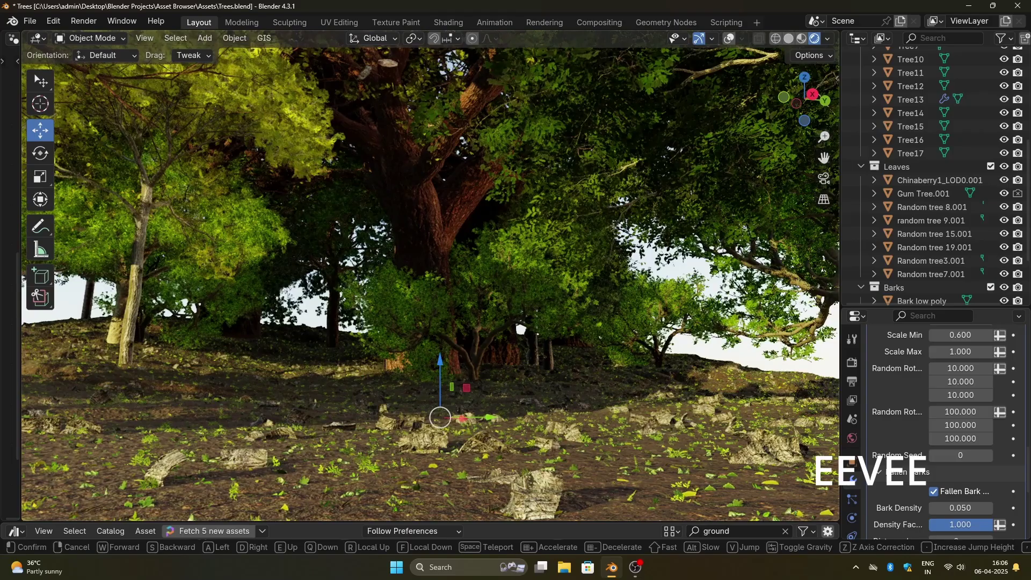
{"action": "key", "text": "w"}
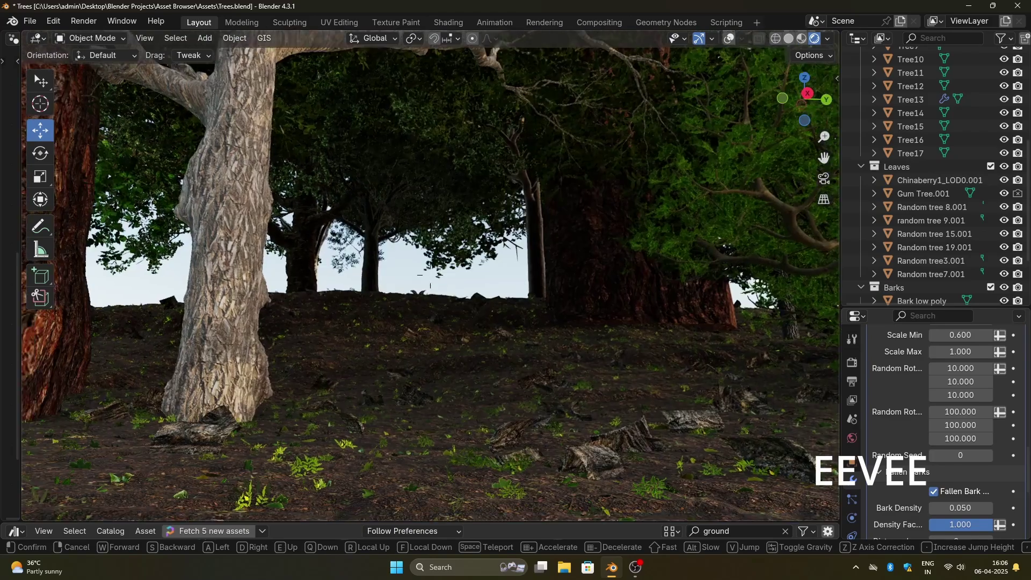
{"action": "key", "text": "w"}
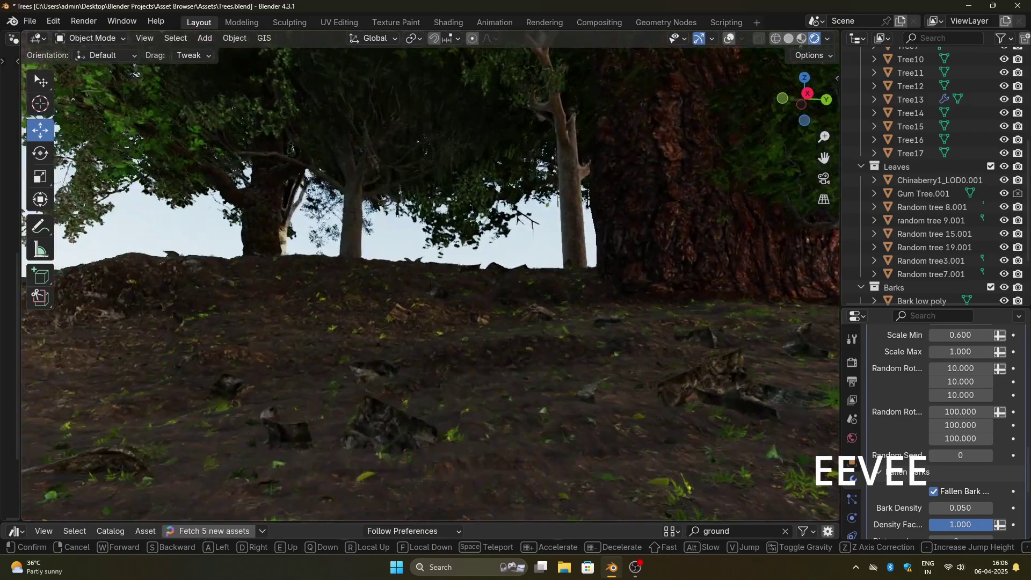
{"action": "key", "text": "w"}
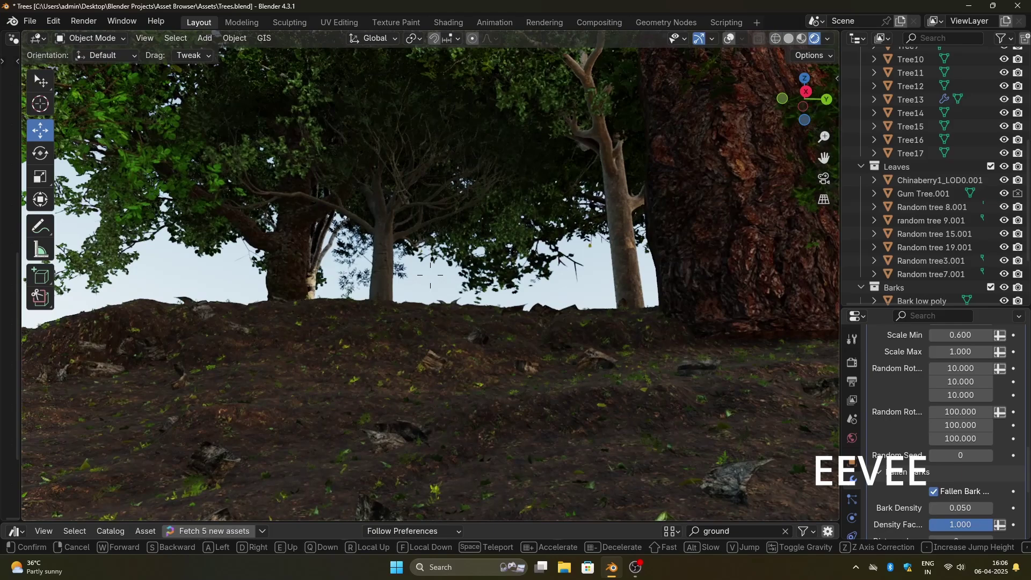
{"action": "key", "text": "w"}
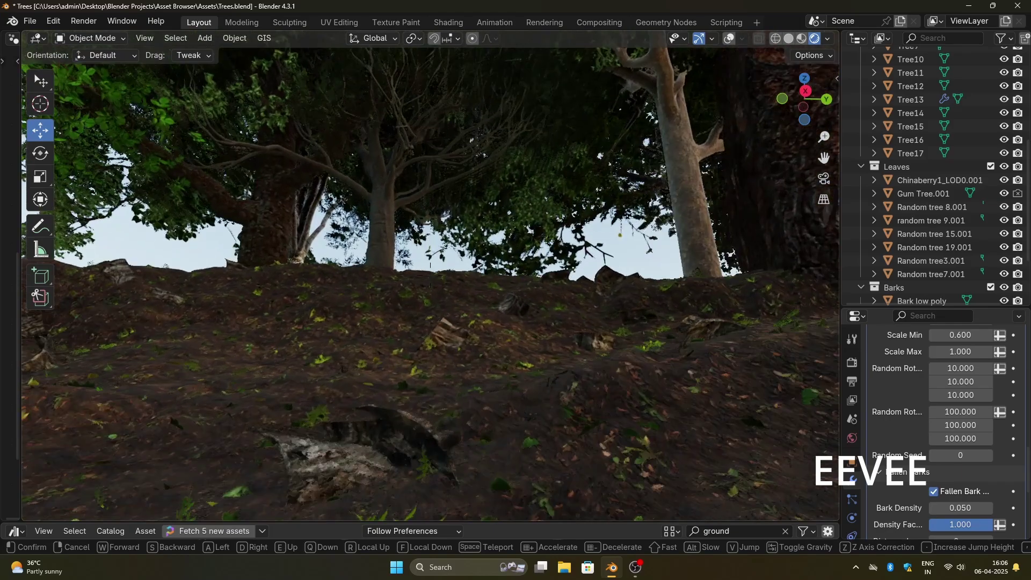
{"action": "key", "text": "w"}
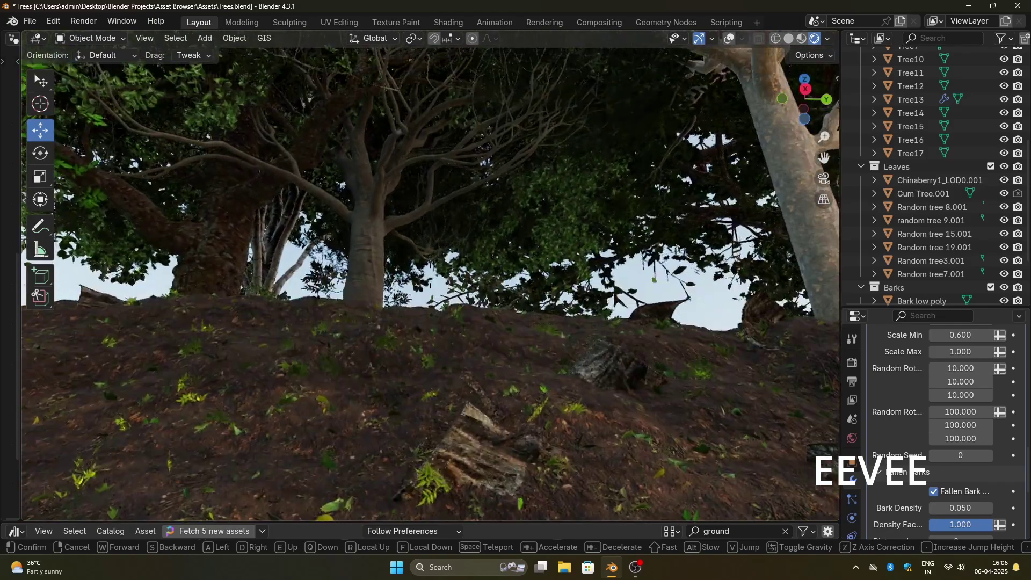
{"action": "key", "text": "w"}
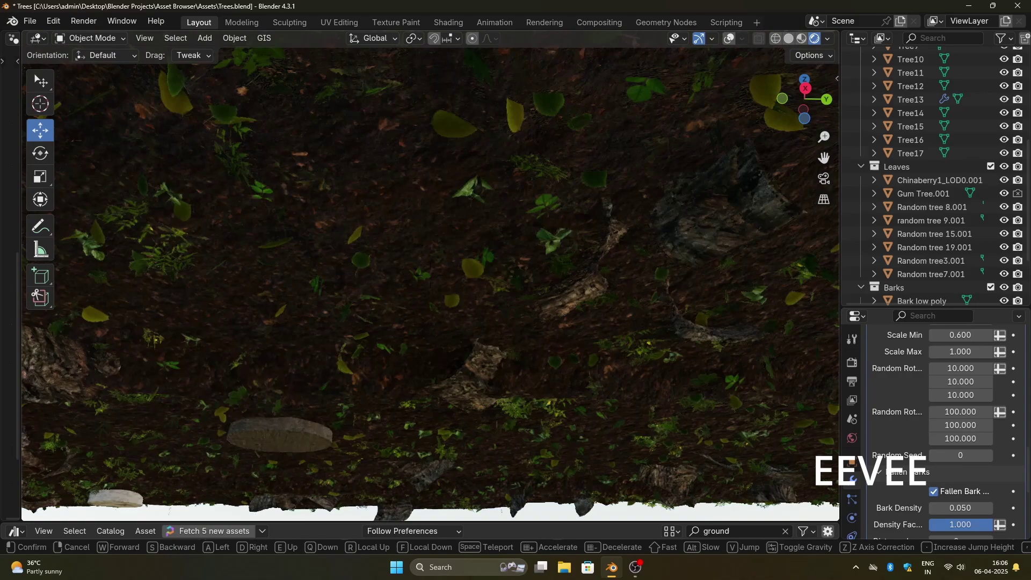
{"action": "key", "text": "w"}
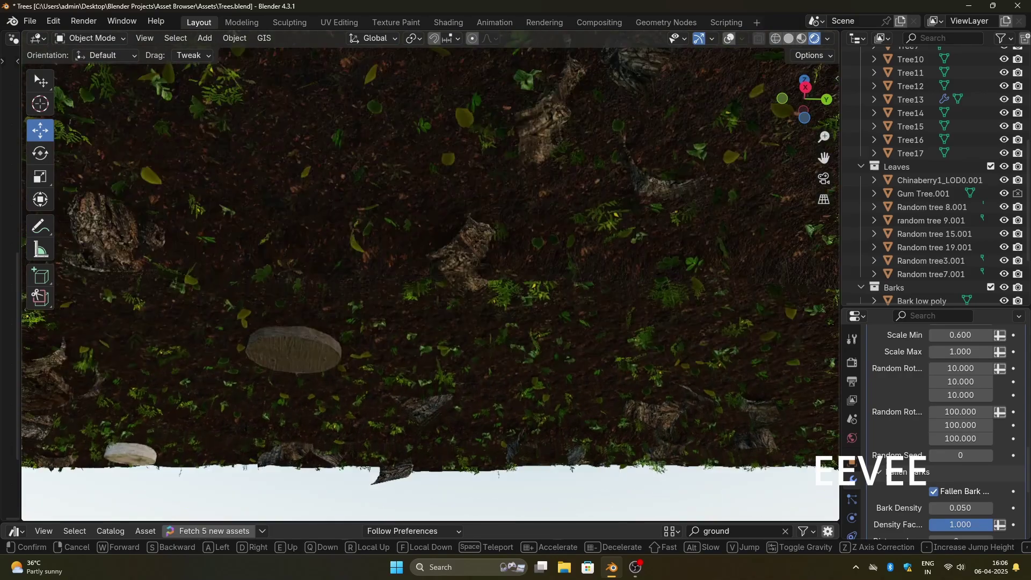
{"action": "key", "text": "w"}
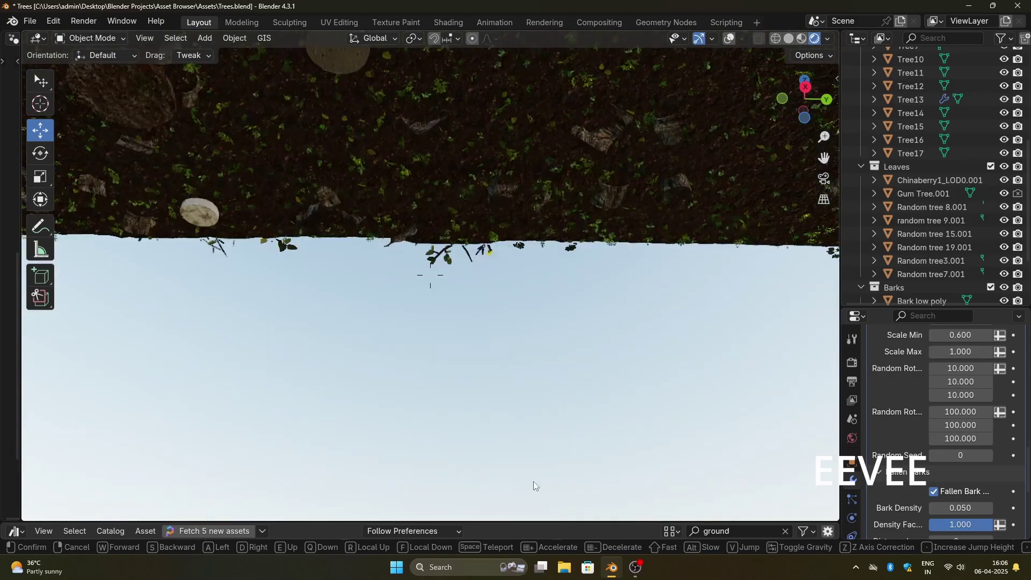
{"action": "key", "text": "Escape"}
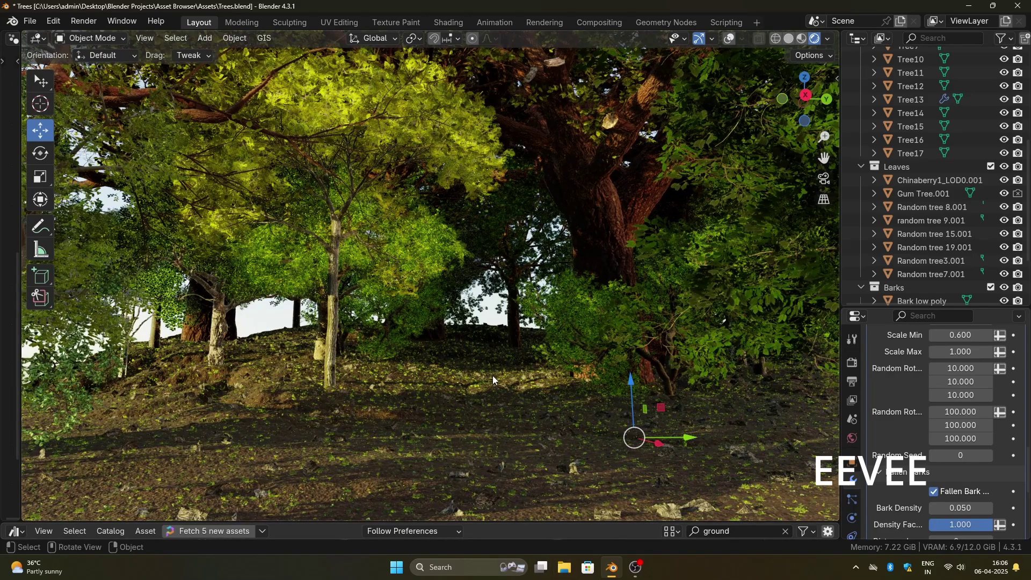
{"action": "middle_click_drag", "start_coordinate": [491, 375], "coordinate": [534, 403]}
{"action": "scroll", "coordinate": [630, 399], "scroll_direction": "down", "scroll_amount": 3}
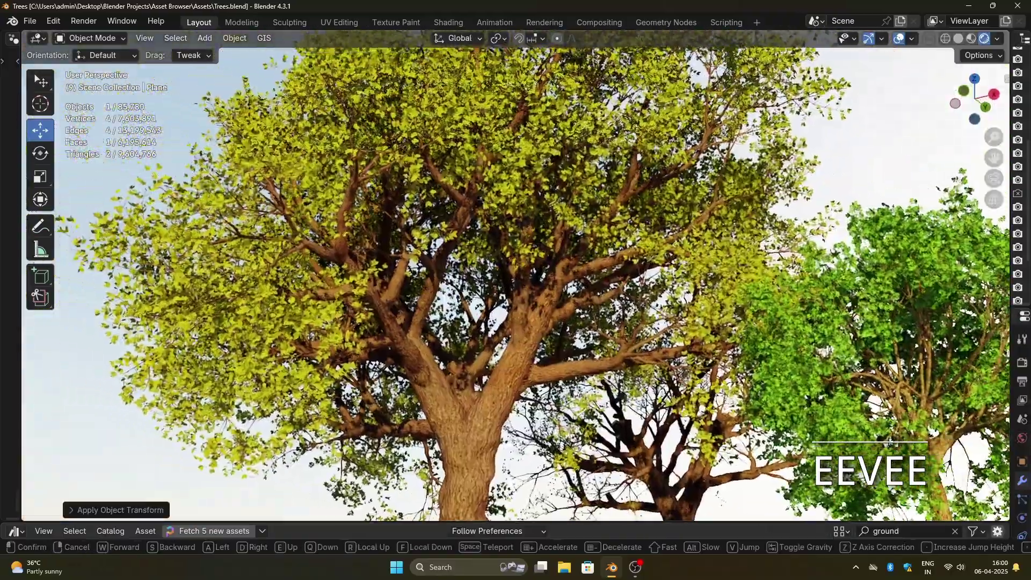
Walk along the row of tree assets at ground level to examine their trunks, branches and foliage
{"action": "key", "text": "s"}
{"action": "key", "text": "w"}
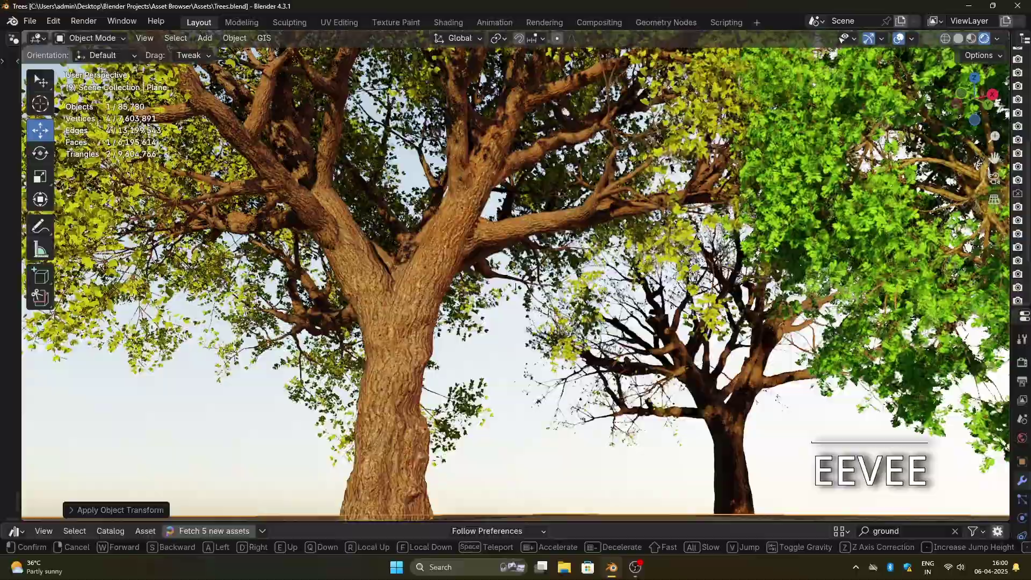
{"action": "key", "text": "w"}
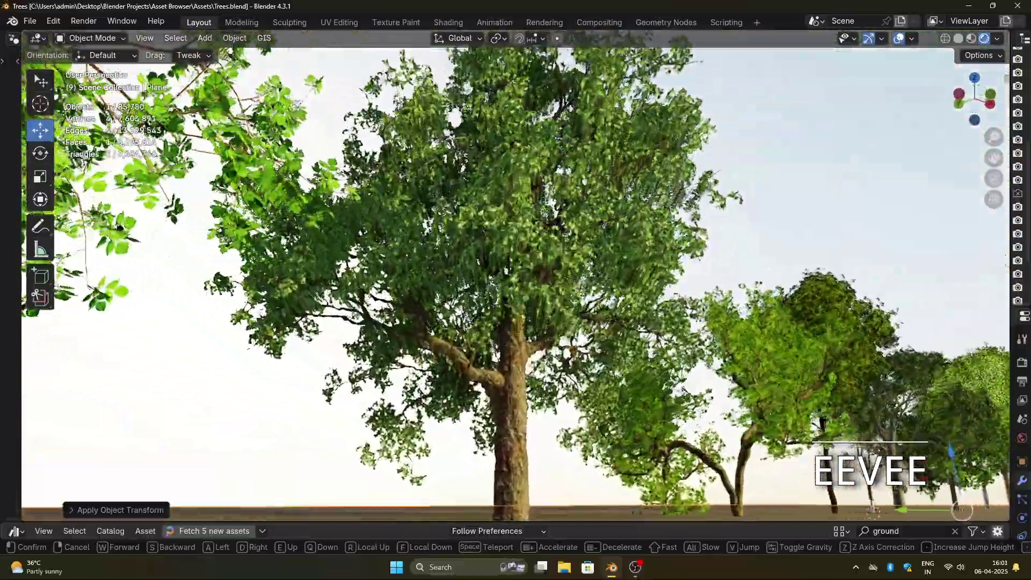
{"action": "key", "text": "w"}
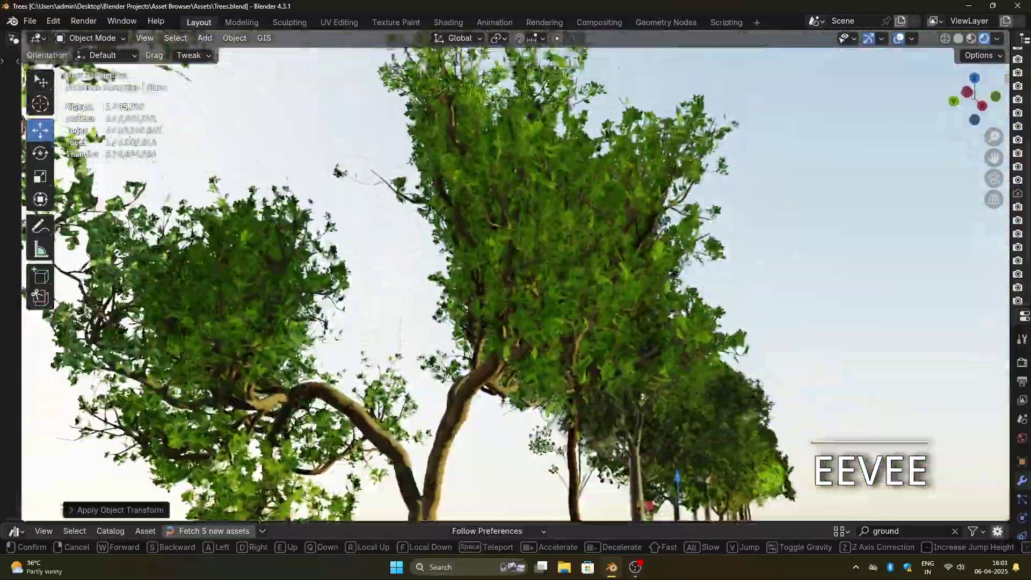
{"action": "key", "text": "s"}
{"action": "key", "text": "w"}
{"action": "key", "text": "s"}
{"action": "key", "text": "w"}
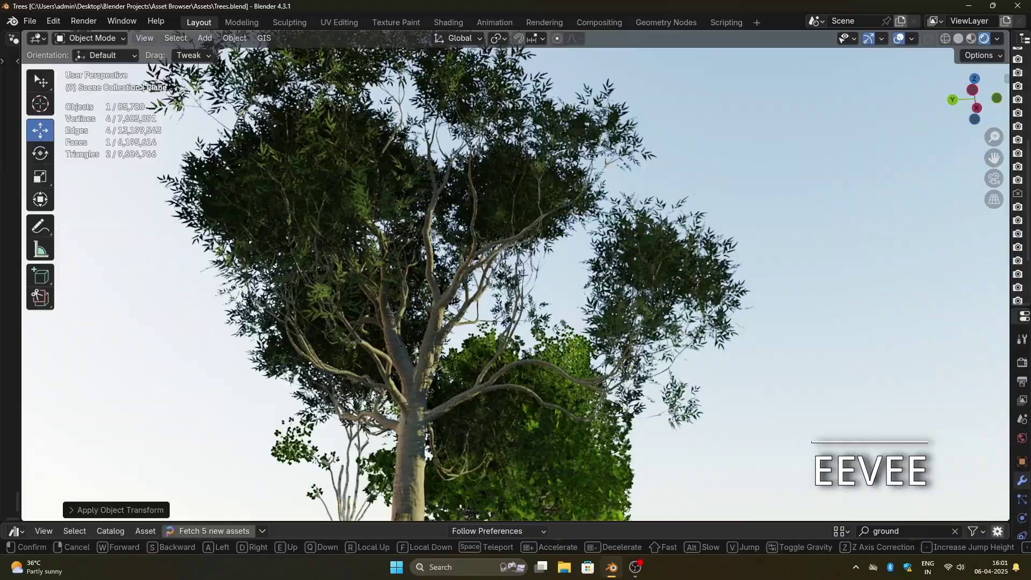
{"action": "key", "text": "w"}
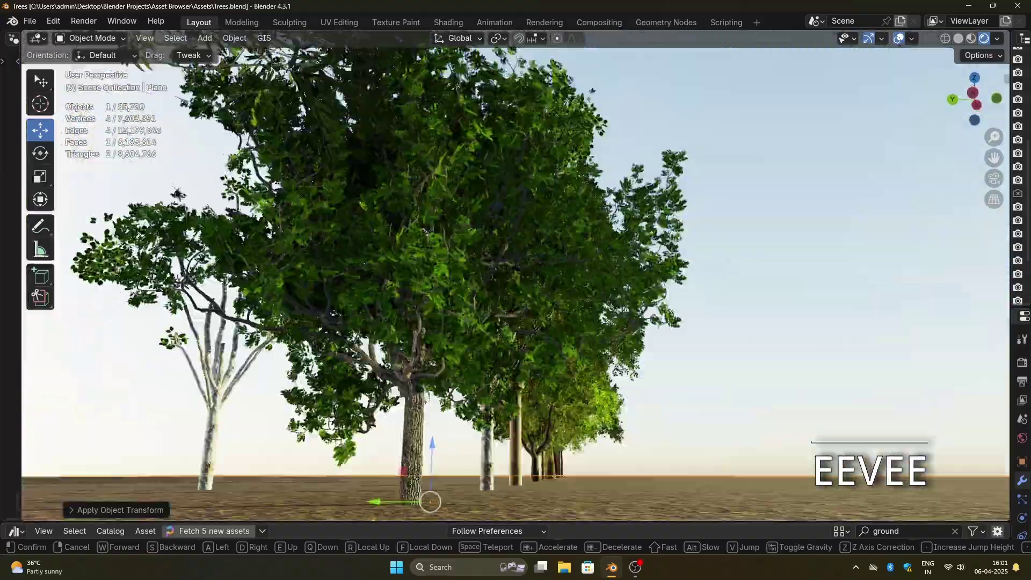
{"action": "key", "text": "w"}
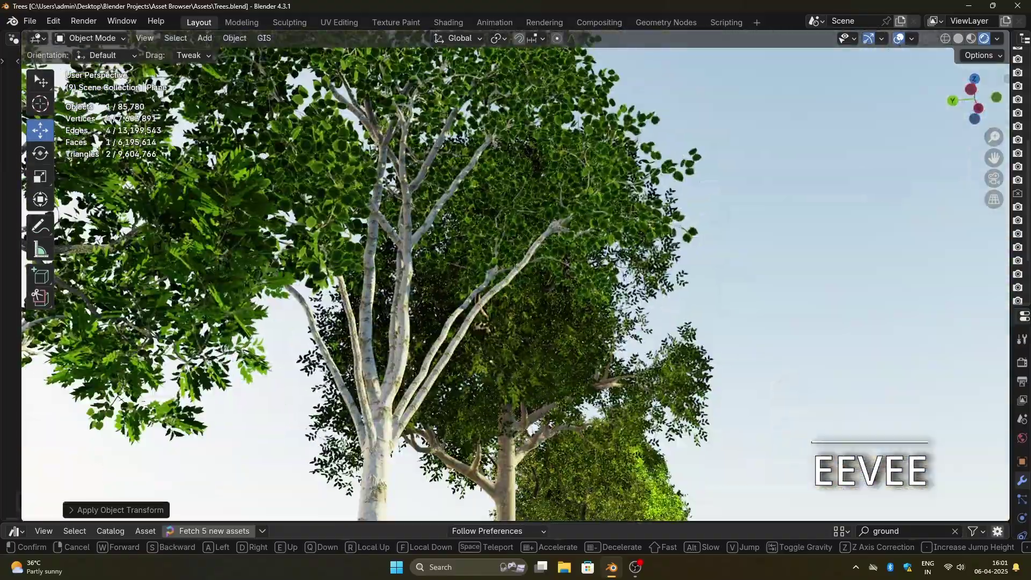
{"action": "key", "text": "s"}
{"action": "key", "text": "w"}
{"action": "key", "text": "s"}
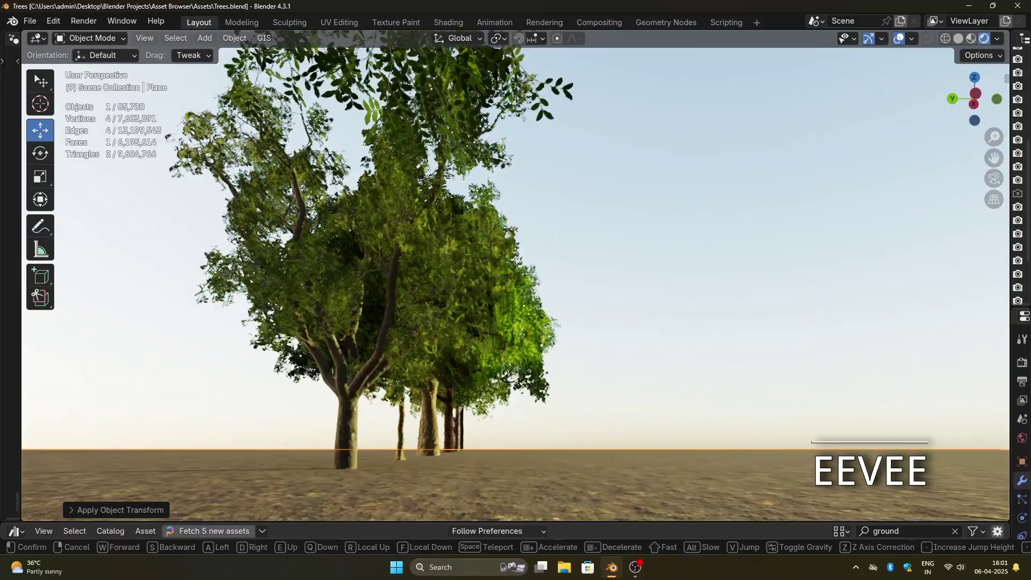
{"action": "key", "text": "w"}
{"action": "key", "text": "s"}
{"action": "key", "text": "w"}
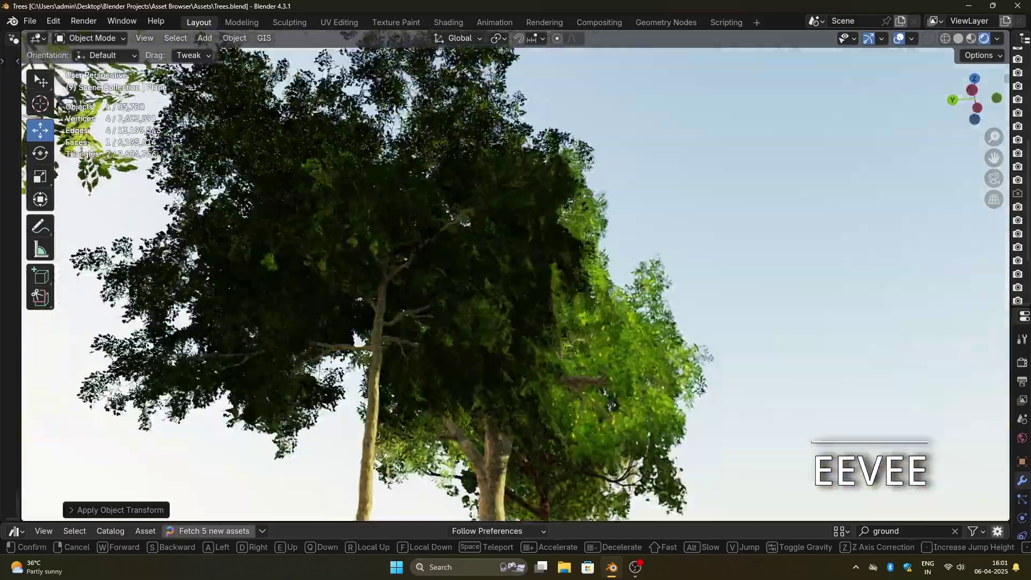
{"action": "key", "text": "s"}
{"action": "key", "text": "w"}
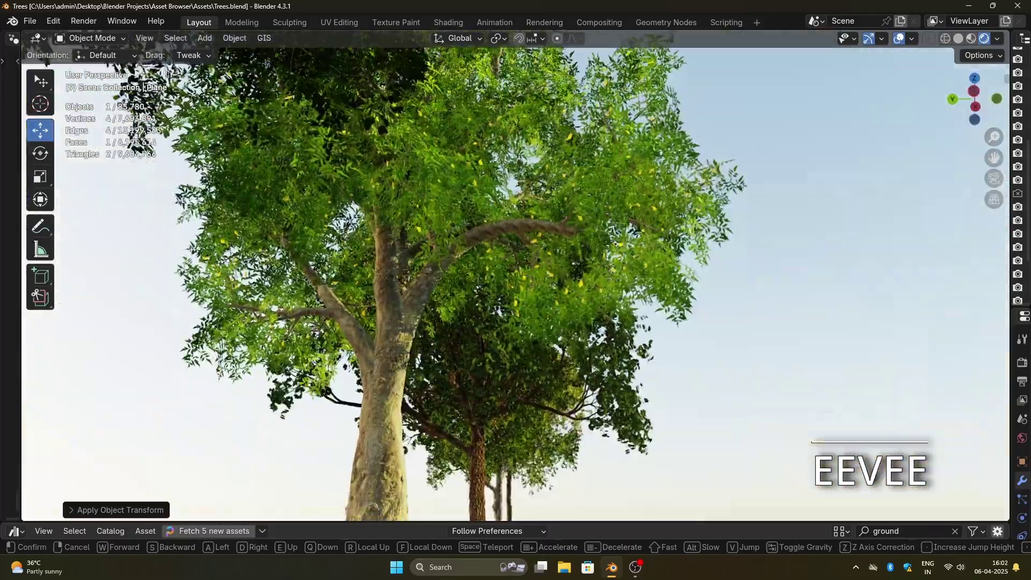
{"action": "key", "text": "s"}
{"action": "key", "text": "w"}
{"action": "key", "text": "s"}
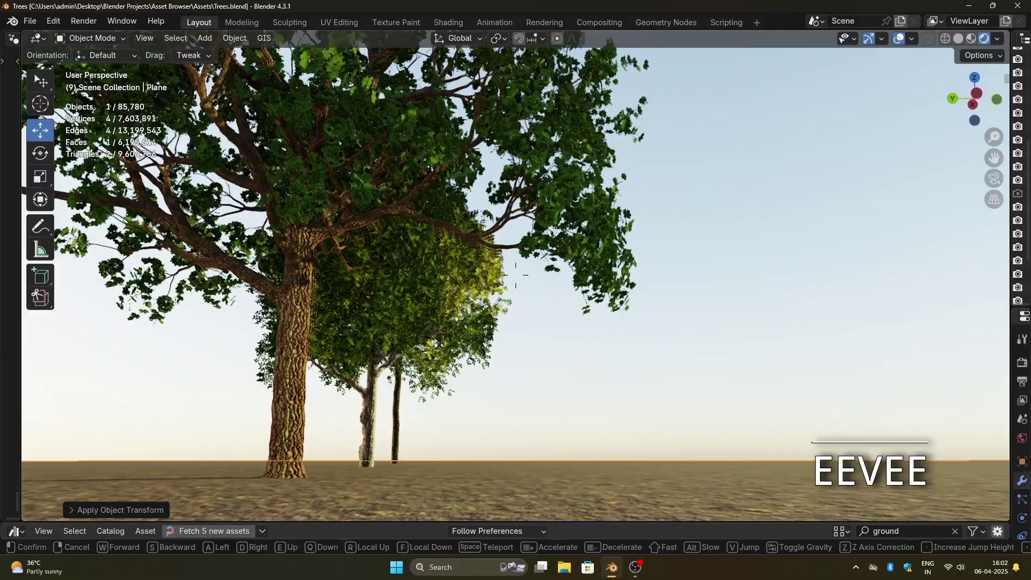
{"action": "key", "text": "w"}
{"action": "key", "text": "s"}
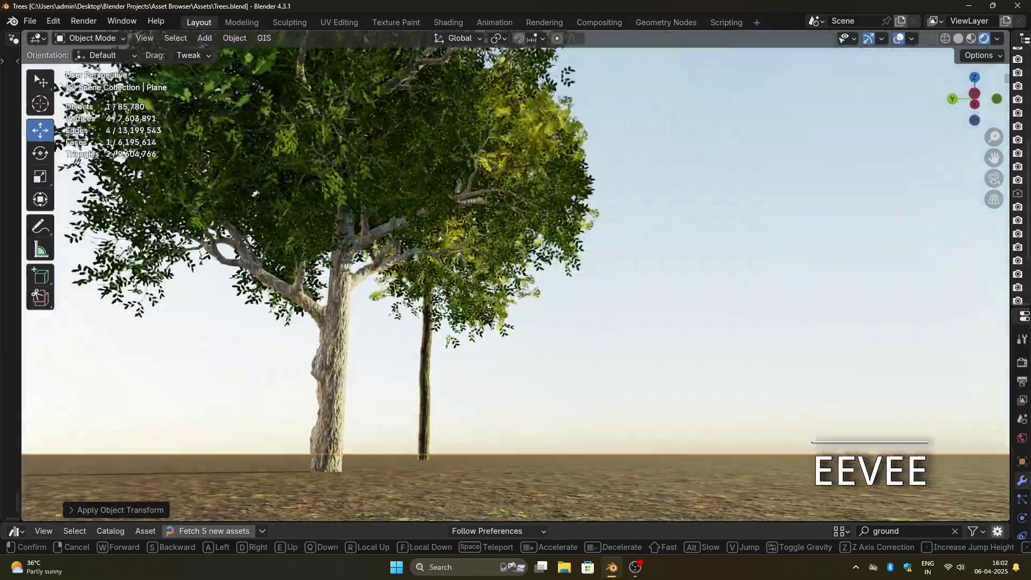
{"action": "key", "text": "w"}
Examine the cut branch ends of the white birch and the large sparse-leaved tree up close
{"action": "mouse_move", "coordinate": [515, 274]}
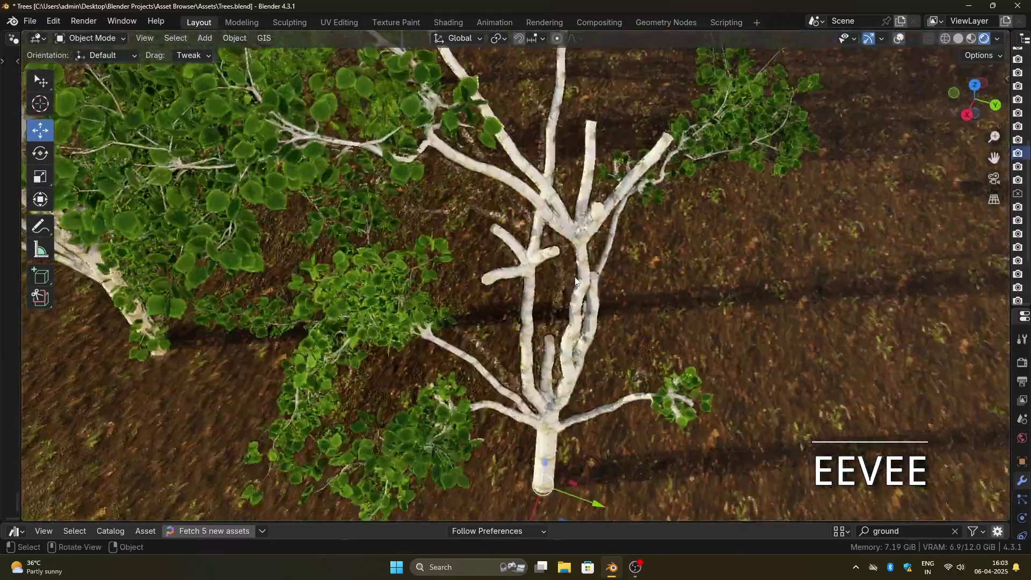
{"action": "scroll", "coordinate": [513, 290], "scroll_direction": "up", "scroll_amount": 5}
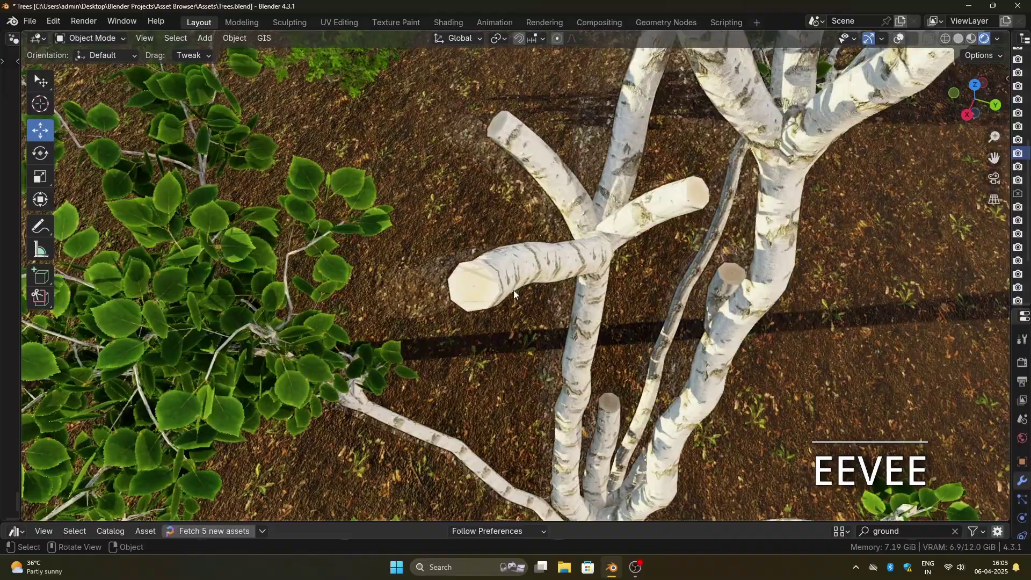
{"action": "middle_click_drag", "start_coordinate": [513, 290], "coordinate": [706, 243]}
{"action": "scroll", "coordinate": [684, 117], "scroll_direction": "up", "scroll_amount": 5}
{"action": "scroll", "coordinate": [707, 243], "scroll_direction": "down", "scroll_amount": 5}
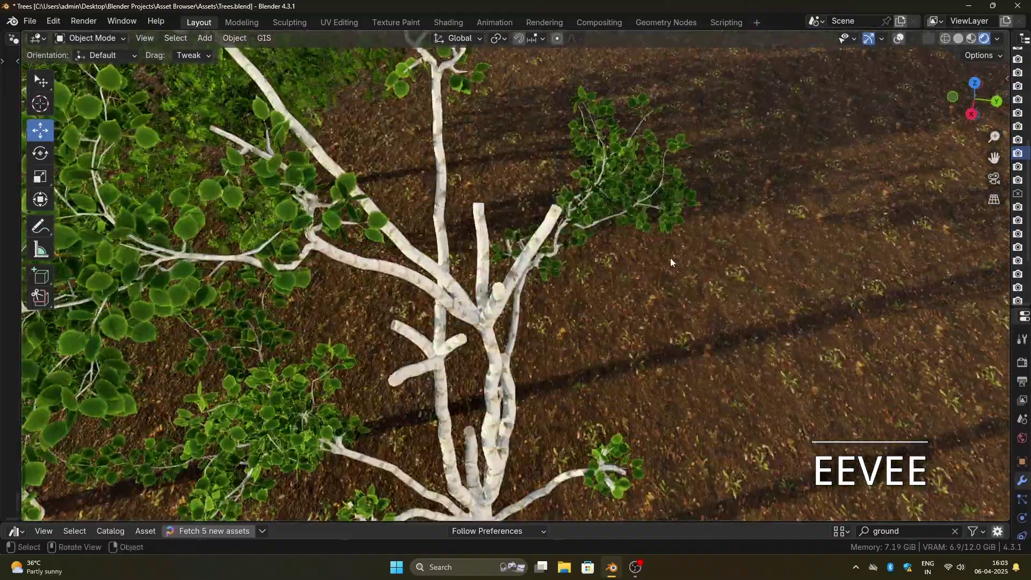
{"action": "middle_click_drag", "start_coordinate": [622, 338], "coordinate": [592, 272]}
{"action": "middle_click_drag", "start_coordinate": [775, 369], "coordinate": [801, 364]}
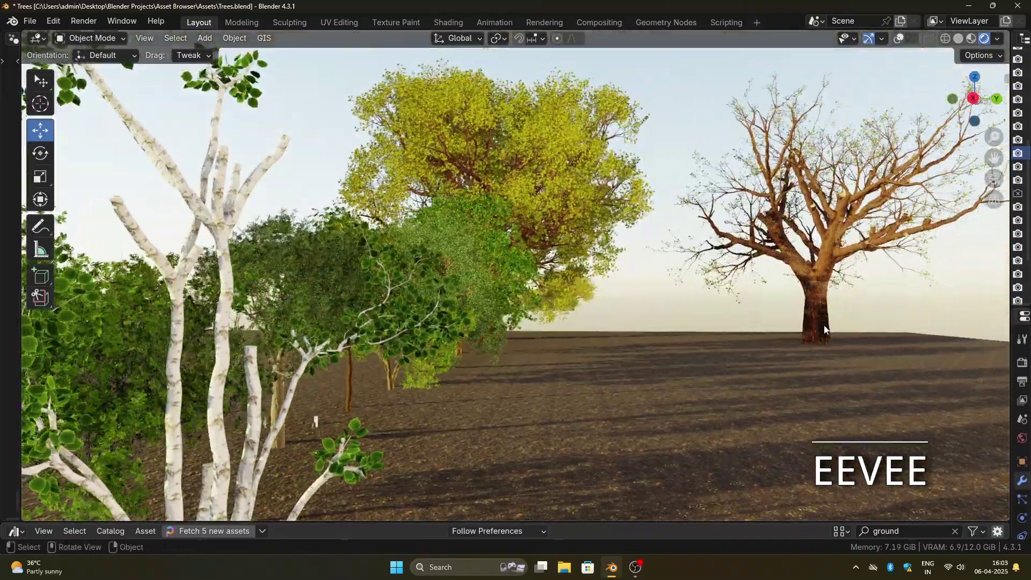
{"action": "scroll", "coordinate": [859, 236], "scroll_direction": "up", "scroll_amount": 2}
{"action": "middle_click_drag", "start_coordinate": [870, 220], "coordinate": [573, 310], "text": "shift"}
{"action": "scroll", "coordinate": [572, 313], "scroll_direction": "up", "scroll_amount": 5}
{"action": "middle_click_drag", "start_coordinate": [602, 343], "coordinate": [635, 387]}
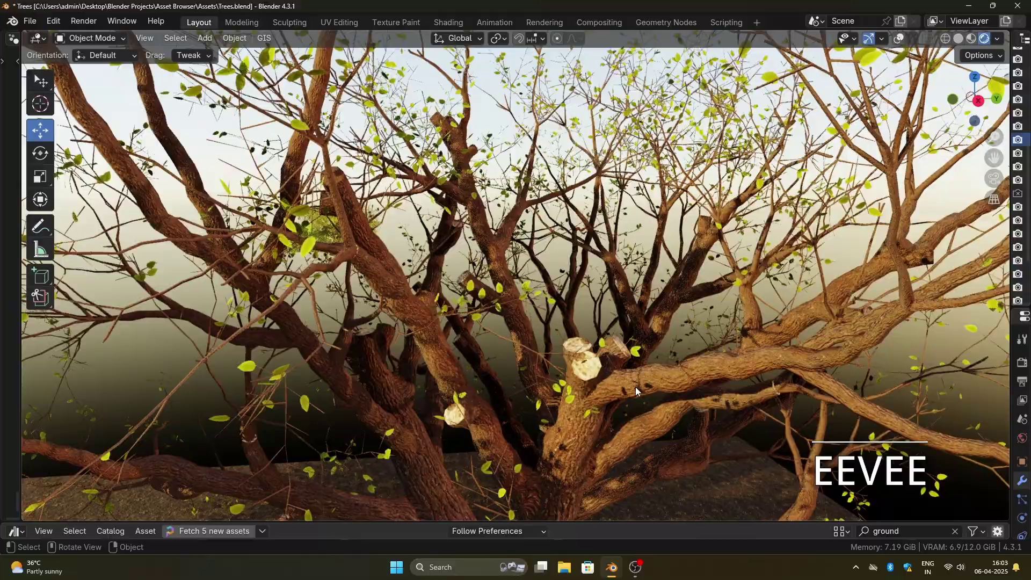
{"action": "scroll", "coordinate": [618, 397], "scroll_direction": "up", "scroll_amount": 4}
{"action": "middle_click_drag", "start_coordinate": [612, 431], "coordinate": [606, 371], "text": "shift"}
{"action": "scroll", "coordinate": [576, 419], "scroll_direction": "up", "scroll_amount": 4}
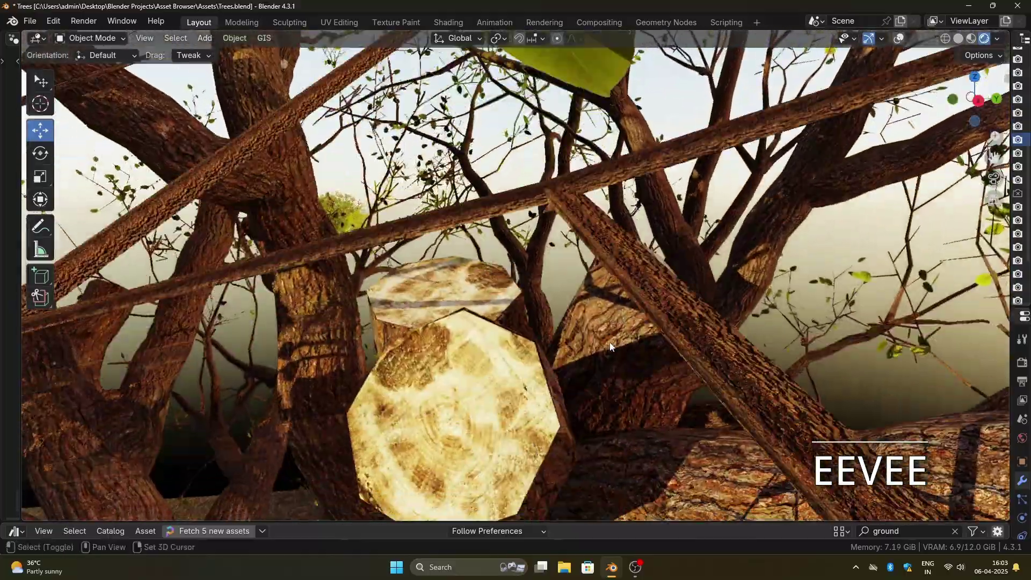
{"action": "scroll", "coordinate": [605, 370], "scroll_direction": "down", "scroll_amount": 10}
{"action": "key", "text": "shift+grave"}
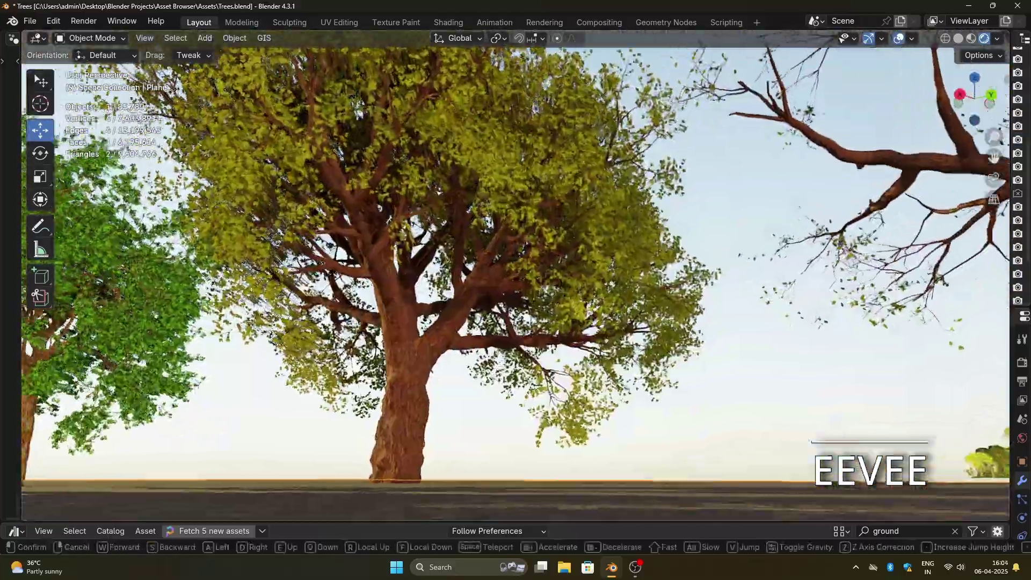
{"action": "key", "text": "w"}
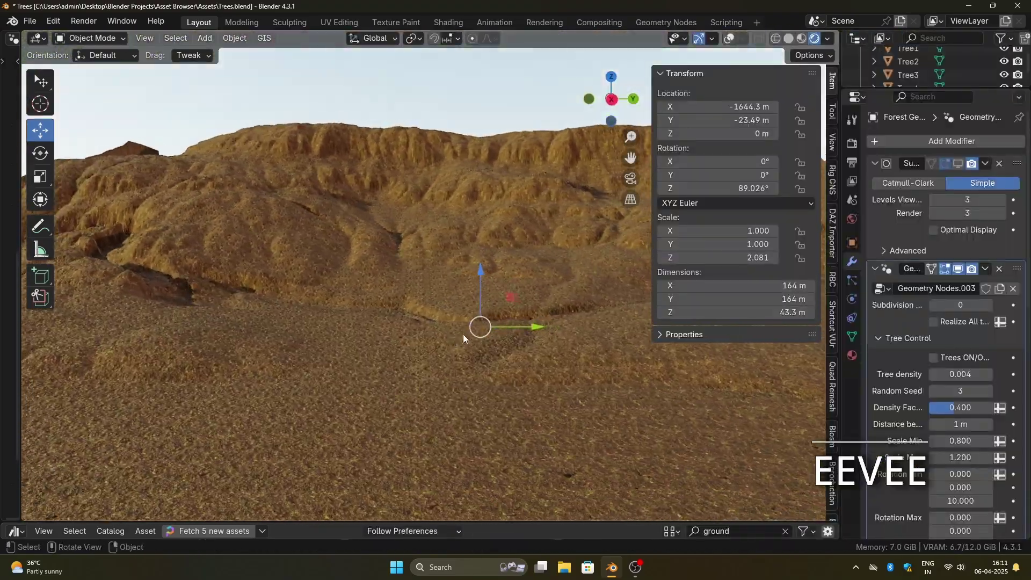
Turn on the trees for the forest generator on the hilly terrain and set their density factor to 0.182
{"action": "left_click_drag", "start_coordinate": [735, 312], "coordinate": [687, 313]}
{"action": "middle_click_drag", "start_coordinate": [372, 335], "coordinate": [510, 371]}
{"action": "left_click", "coordinate": [933, 359]}
{"action": "scroll", "coordinate": [591, 343], "scroll_direction": "down", "scroll_amount": 3}
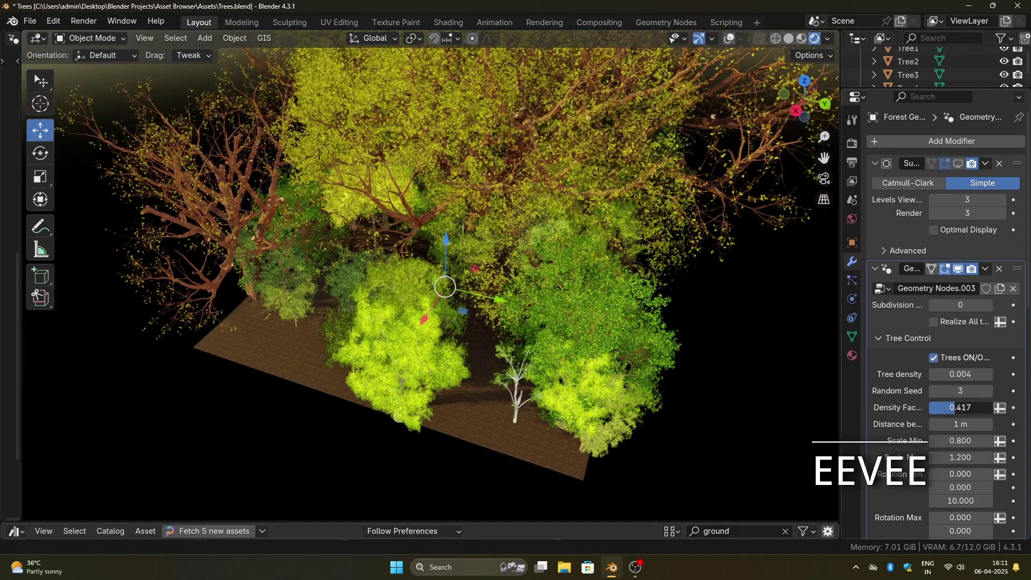
{"action": "mouse_move", "coordinate": [955, 408]}
{"action": "left_mouse_down"}
{"action": "mouse_move", "coordinate": [935, 408]}
{"action": "mouse_move", "coordinate": [966, 407]}
{"action": "mouse_move", "coordinate": [946, 408]}
{"action": "left_mouse_up"}
Set the trees' random seed to 10
{"action": "left_click", "coordinate": [988, 390]}
{"action": "left_click", "coordinate": [987, 391]}
{"action": "left_click", "coordinate": [987, 391]}
{"action": "left_click", "coordinate": [987, 391]}
{"action": "left_click", "coordinate": [988, 390]}
{"action": "left_click", "coordinate": [985, 391]}
{"action": "left_click", "coordinate": [986, 391]}
Try a Scale Min of 0.4 and a Scale Max of 0.7 on the trees, and return Scale Min to 0.8
{"action": "scroll", "coordinate": [536, 375], "scroll_direction": "up", "scroll_amount": 5}
{"action": "middle_click_drag", "start_coordinate": [535, 376], "coordinate": [511, 251]}
{"action": "scroll", "coordinate": [546, 378], "scroll_direction": "up", "scroll_amount": 2}
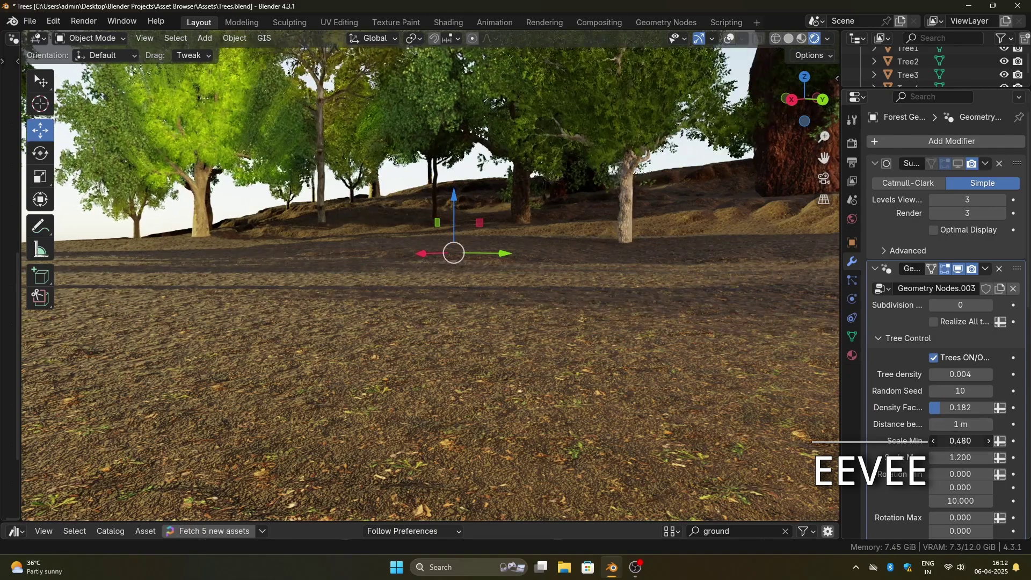
{"action": "left_click_drag", "start_coordinate": [959, 457], "coordinate": [981, 457]}
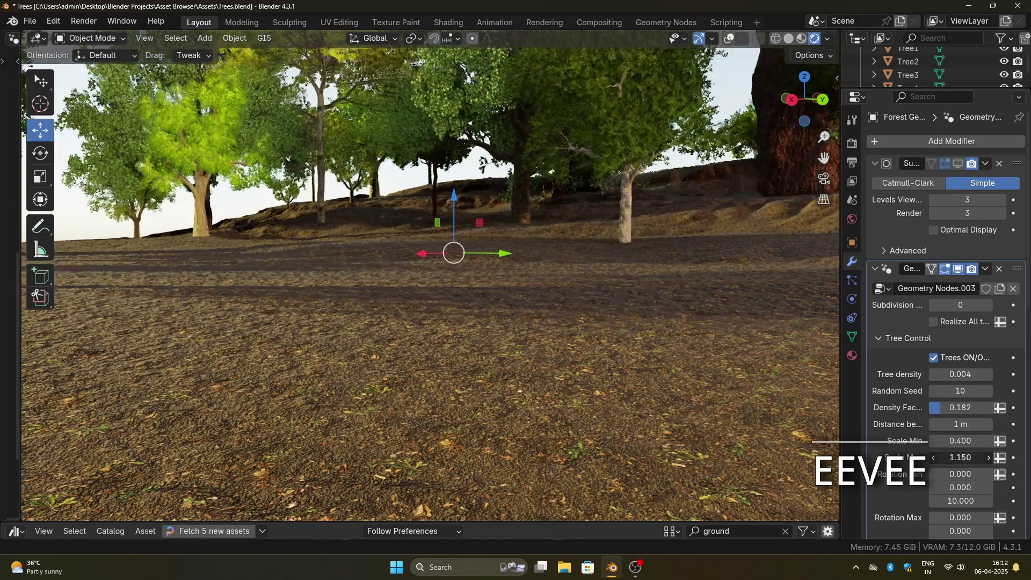
{"action": "type", "text": "0.8"}
{"action": "key", "text": "Return"}
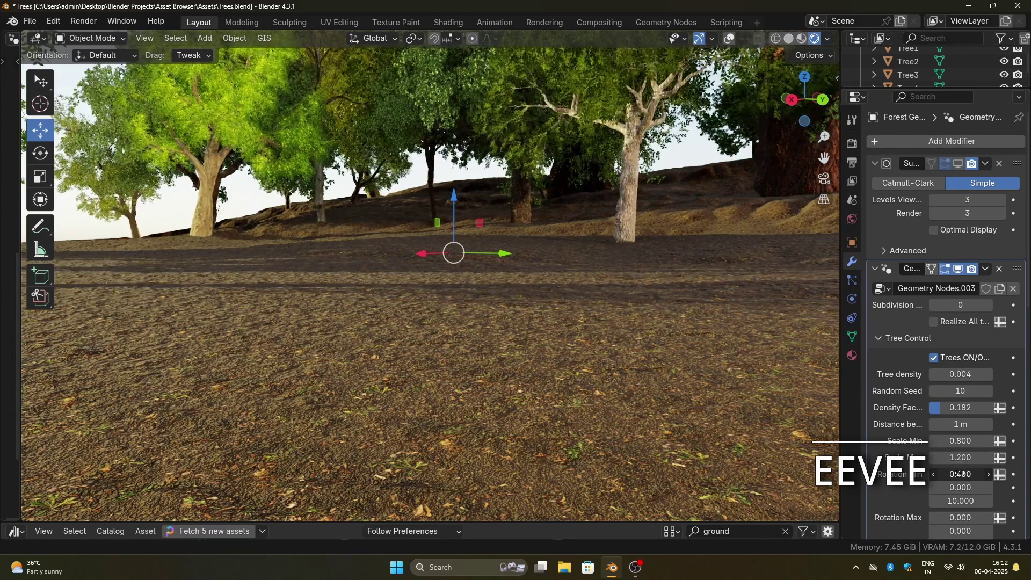
Try tilting the trees with Rotation Min values of 0.4 and 0.37 and a first Rotation Max value of 0.31
{"action": "middle_click_drag", "start_coordinate": [522, 317], "coordinate": [537, 325]}
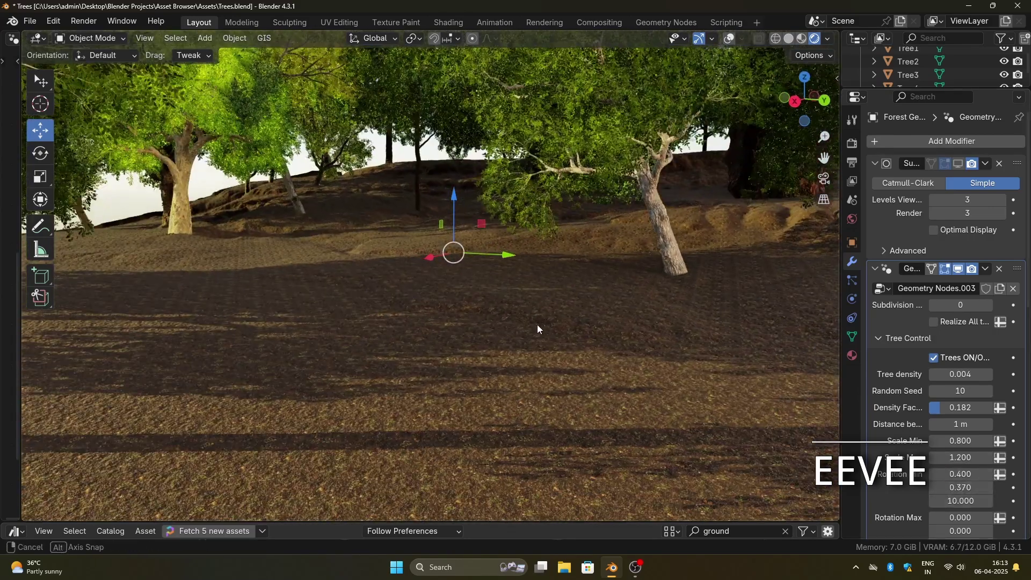
{"action": "scroll", "coordinate": [955, 389], "scroll_direction": "down", "scroll_amount": 5}
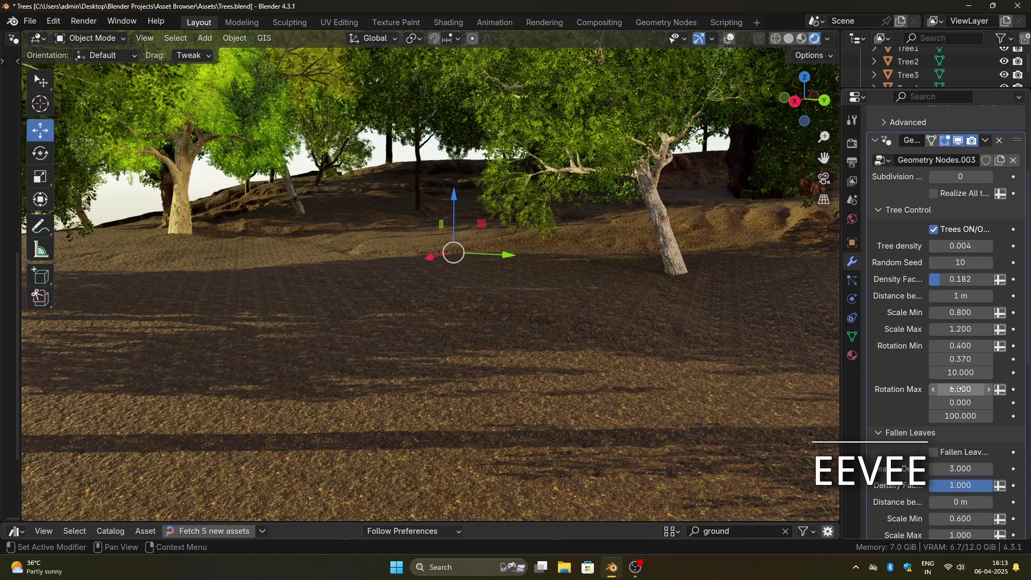
{"action": "mouse_move", "coordinate": [960, 388]}
{"action": "left_mouse_down"}
{"action": "mouse_move", "coordinate": [976, 389]}
{"action": "mouse_move", "coordinate": [973, 402]}
{"action": "left_mouse_up"}
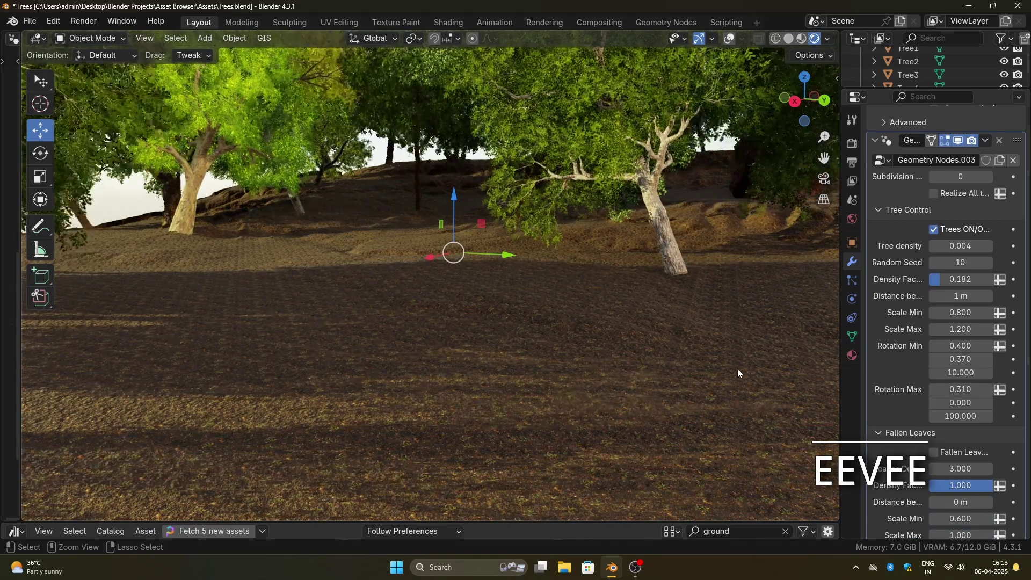
Undo the tree rotation changes and set the trees' Scale Max to 1.2
{"action": "key", "text": "ctrl+z"}
{"action": "key", "text": "ctrl+z"}
{"action": "key", "text": "ctrl+z"}
{"action": "key", "text": "ctrl+z"}
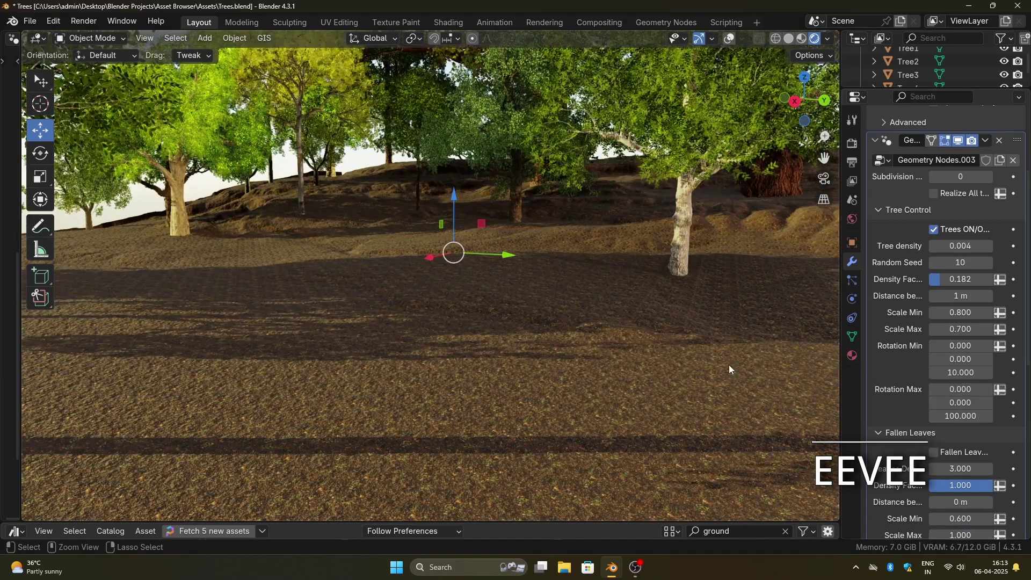
{"action": "type", "text": "1.2"}
{"action": "key", "text": "Return"}
Turn on the fallen leaves and try leaf densities of 5 and 20
{"action": "scroll", "coordinate": [957, 328], "scroll_direction": "down", "scroll_amount": 8}
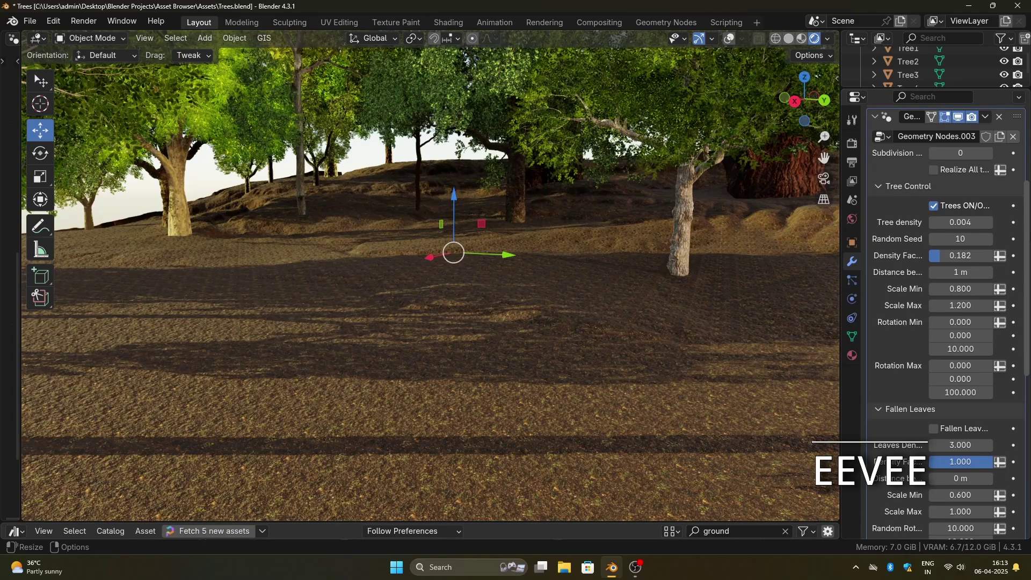
{"action": "scroll", "coordinate": [559, 417], "scroll_direction": "up", "scroll_amount": 3}
{"action": "middle_click_drag", "start_coordinate": [559, 417], "coordinate": [527, 266], "text": "shift"}
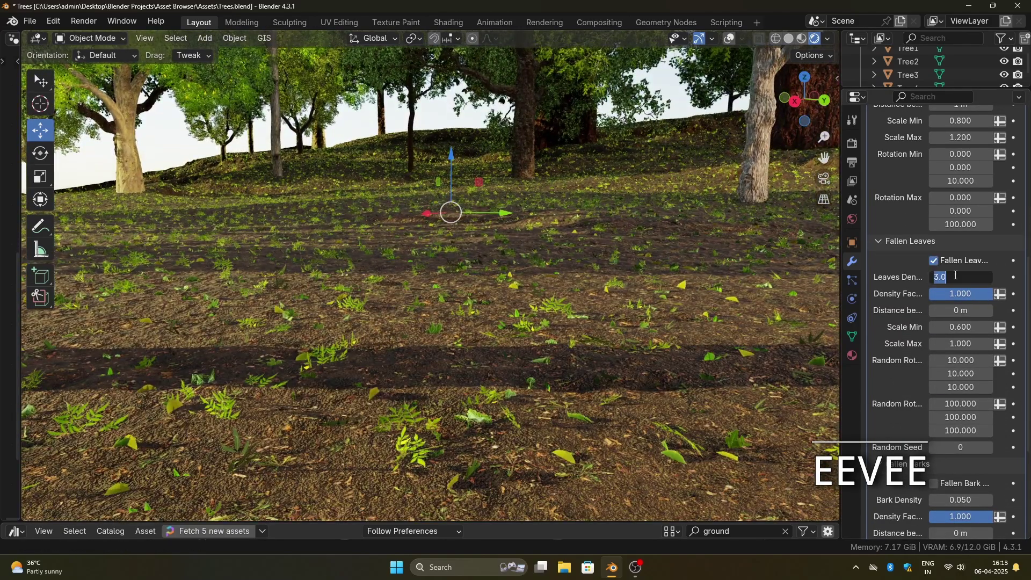
{"action": "type", "text": "5"}
{"action": "key", "text": "Return"}
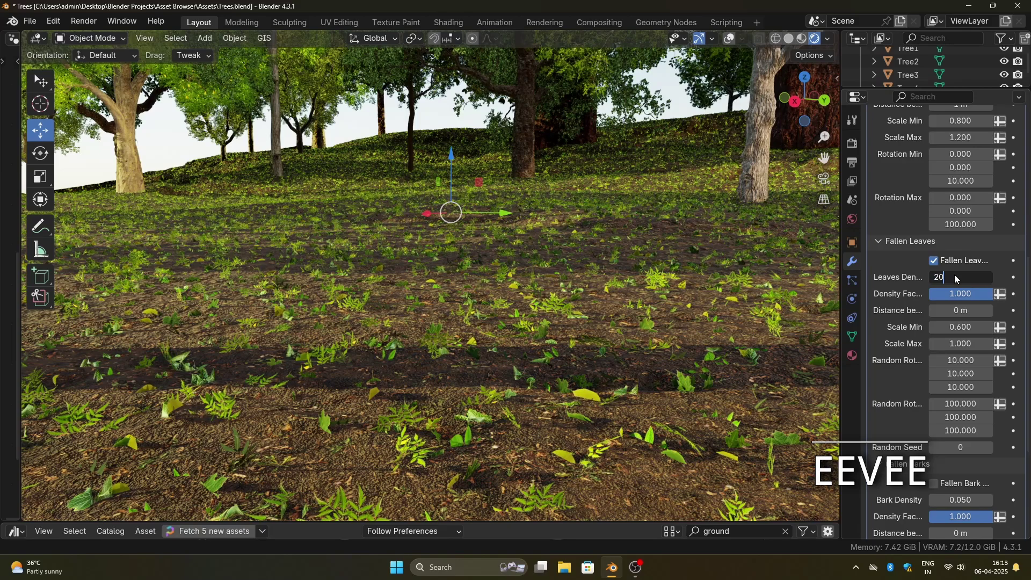
{"action": "key", "text": "Return"}
Set the leaf density to 3 and the third minimum random rotation value of the fallen leaves to 13.49
{"action": "left_click", "coordinate": [959, 276]}
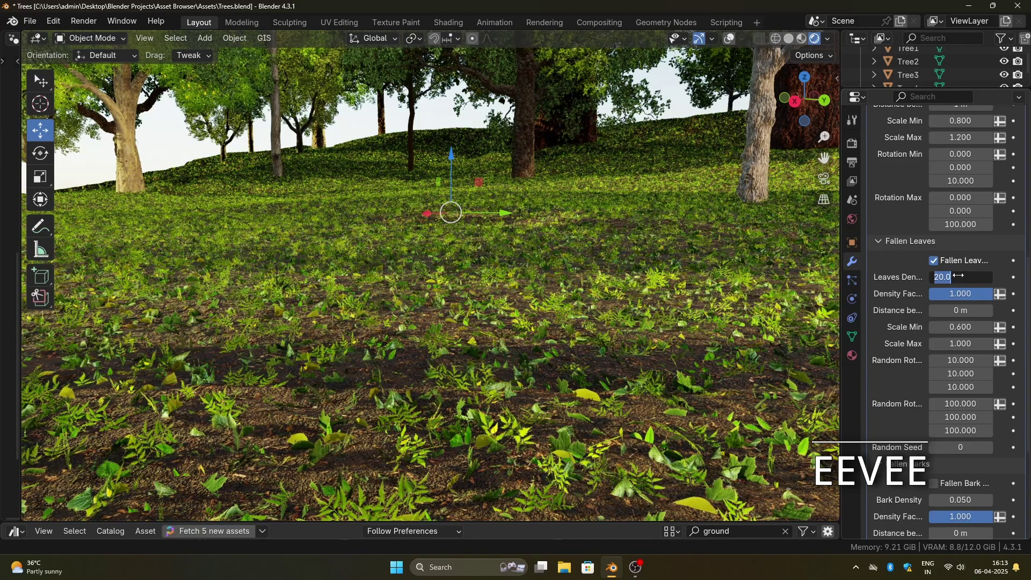
{"action": "type", "text": "3"}
{"action": "key", "text": "Return"}
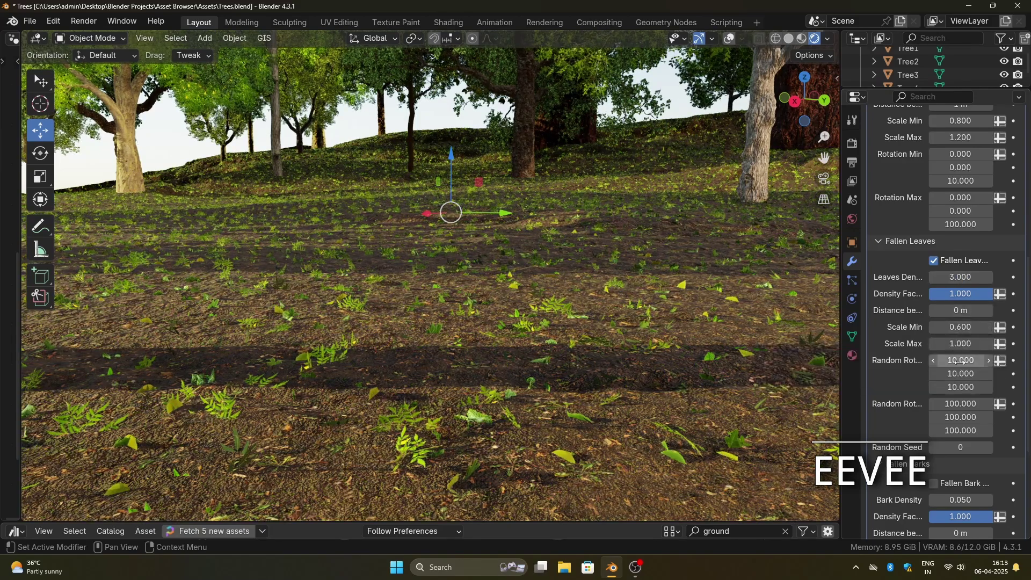
{"action": "left_click_drag", "start_coordinate": [960, 386], "coordinate": [990, 386]}
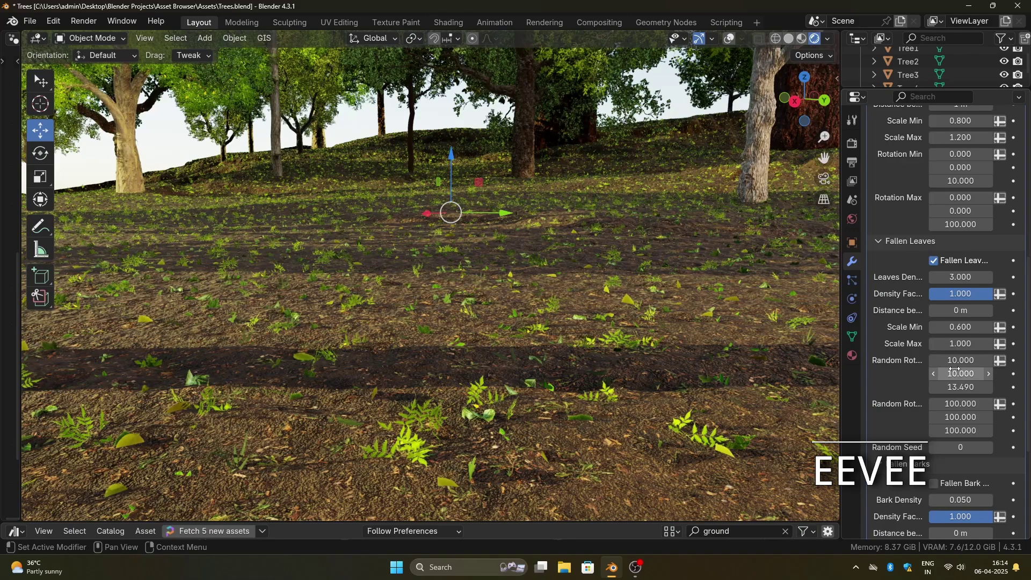
Set the fallen leaves' random seed to 3 and turn on the fallen bark
{"action": "scroll", "coordinate": [945, 322], "scroll_direction": "down", "scroll_amount": 5}
{"action": "left_click", "coordinate": [989, 341]}
{"action": "left_click", "coordinate": [988, 341]}
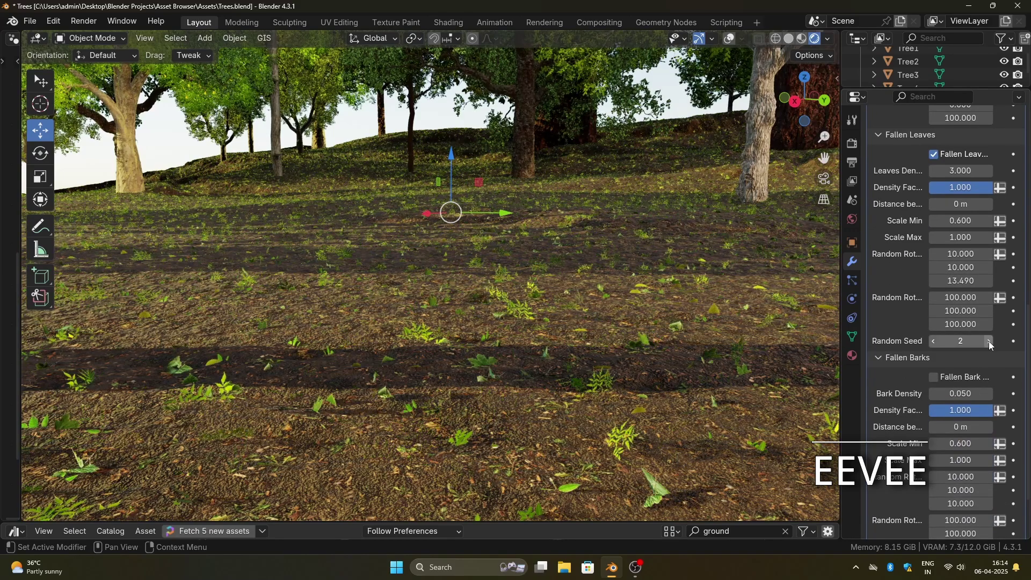
{"action": "left_click", "coordinate": [988, 341]}
{"action": "left_click", "coordinate": [934, 377]}
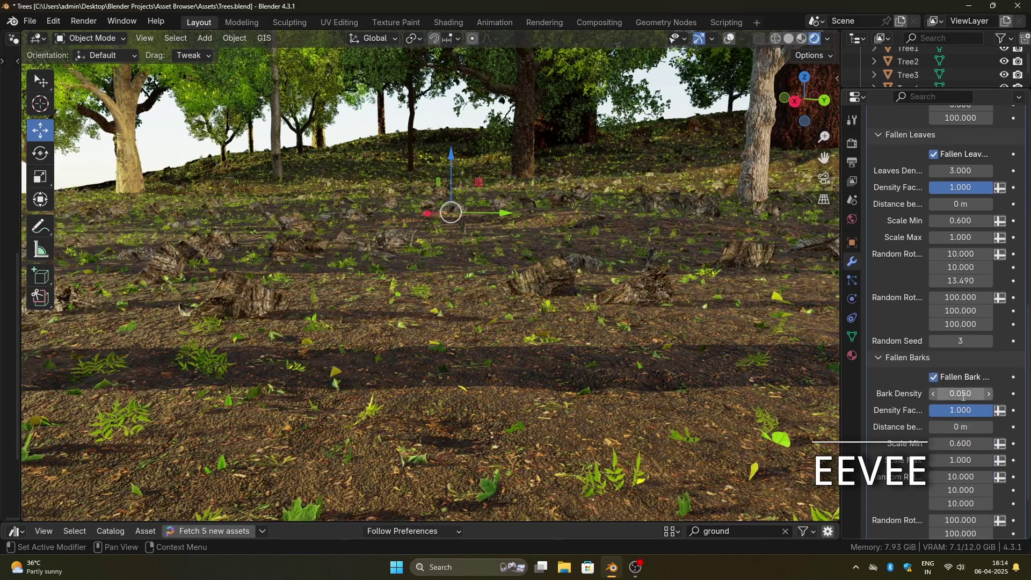
Try a bark density of 0.2 for the fallen barks and set it back to 0.05
{"action": "left_click", "coordinate": [963, 396]}
{"action": "type", "text": "0.2"}
{"action": "key", "text": "Return"}
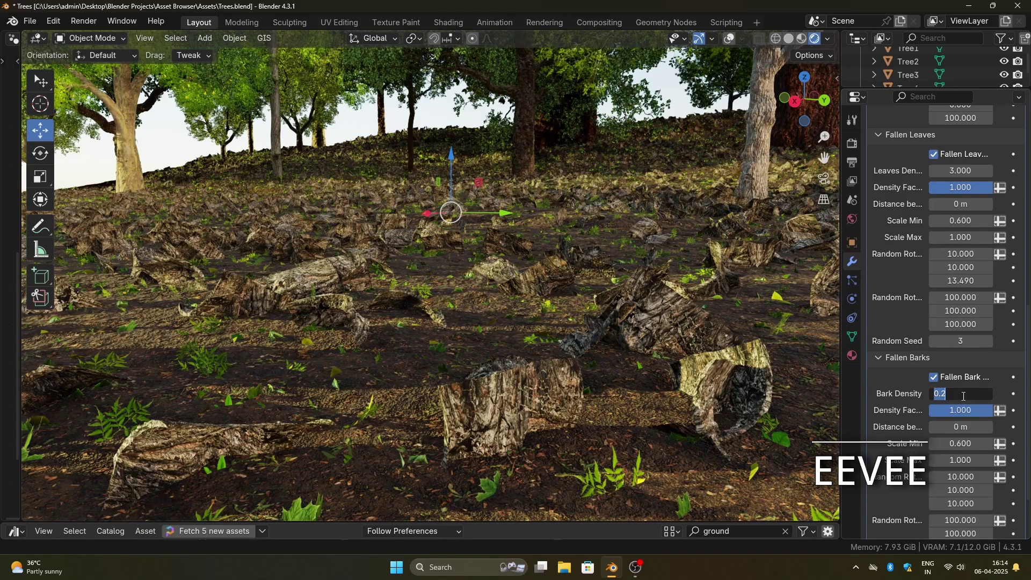
{"action": "type", "text": "5"}
{"action": "key", "text": "Return"}
{"action": "scroll", "coordinate": [944, 322], "scroll_direction": "down", "scroll_amount": 4}
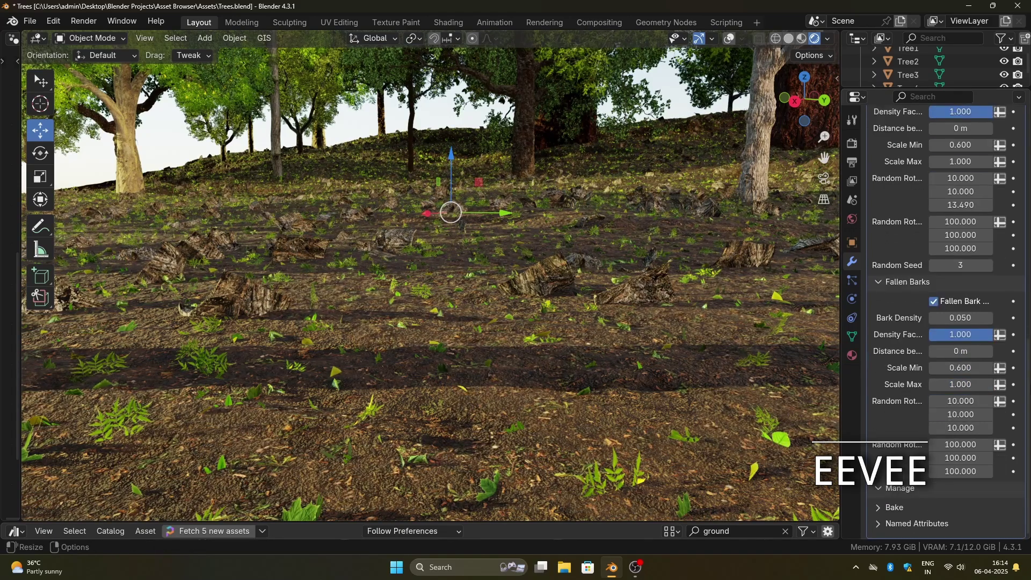
Turn off the trees, the fallen leaves and the fallen bark to leave only the bare ground
{"action": "scroll", "coordinate": [1029, 184], "scroll_direction": "up", "scroll_amount": 20}
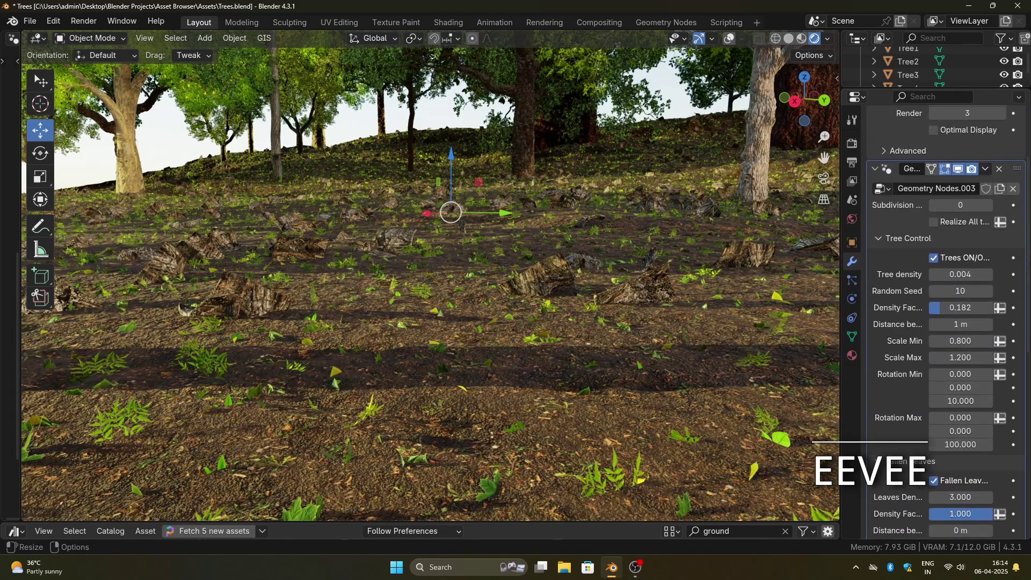
{"action": "left_click", "coordinate": [935, 358]}
{"action": "left_click_drag", "start_coordinate": [1027, 214], "coordinate": [1027, 326]}
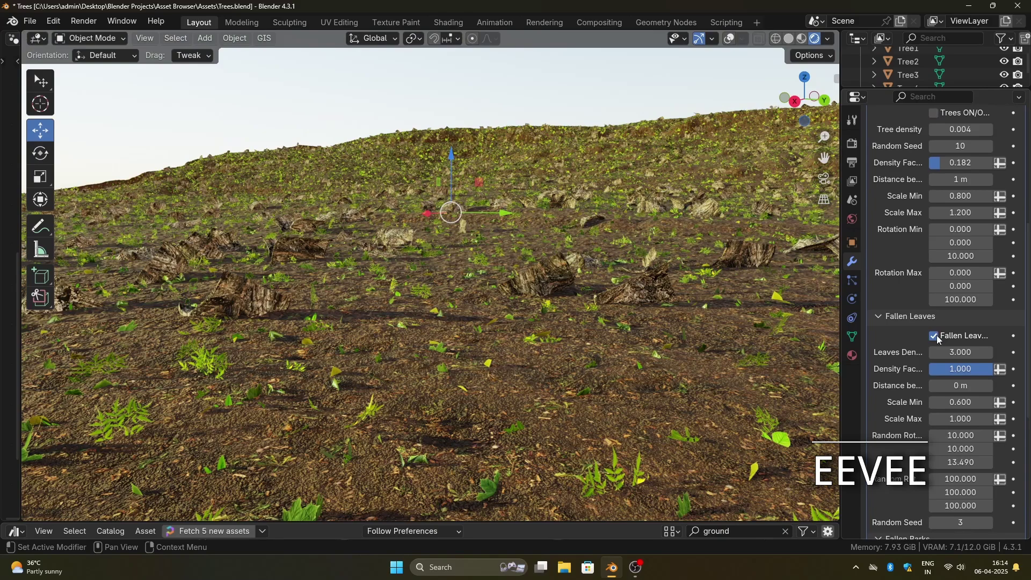
{"action": "left_click", "coordinate": [934, 336]}
{"action": "left_click_drag", "start_coordinate": [1027, 251], "coordinate": [1027, 320]}
{"action": "left_click", "coordinate": [933, 403]}
Try Subdivision Surface values of 1 and 2 in the forest generator's geometry nodes and reset it to 0
{"action": "left_click_drag", "start_coordinate": [1026, 376], "coordinate": [1026, 208]}
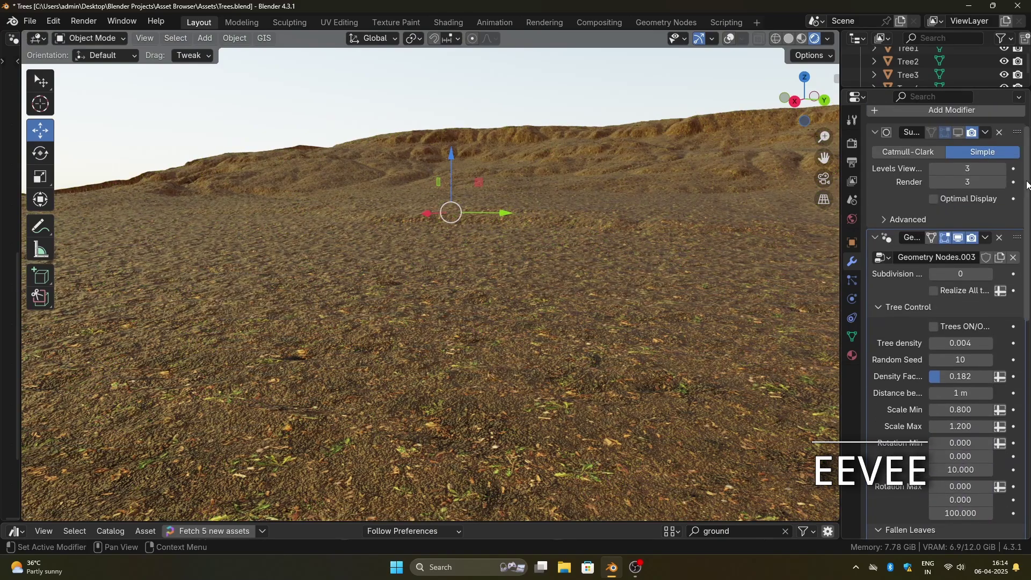
{"action": "middle_click_drag", "start_coordinate": [449, 382], "coordinate": [421, 330]}
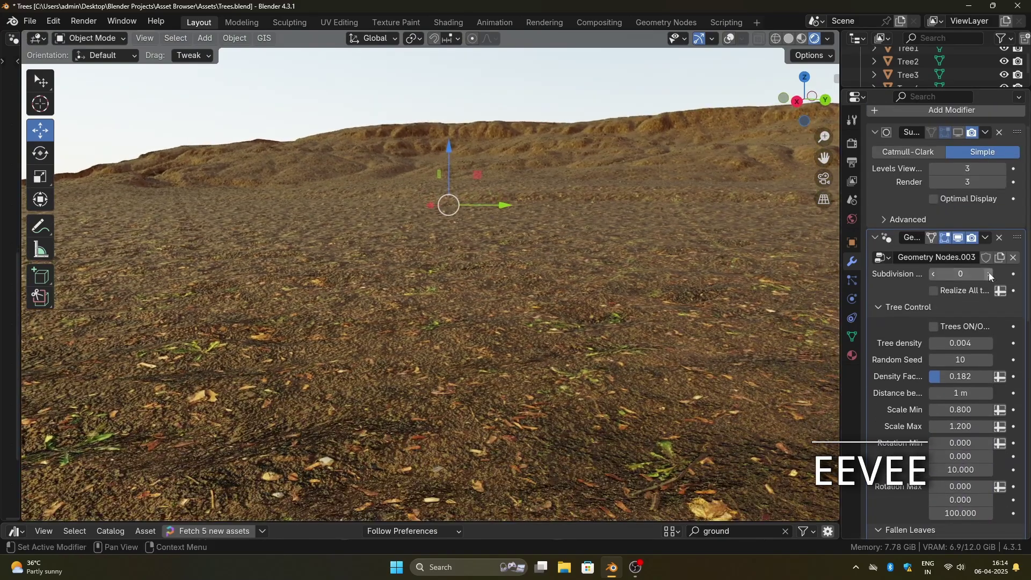
{"action": "left_click", "coordinate": [987, 274]}
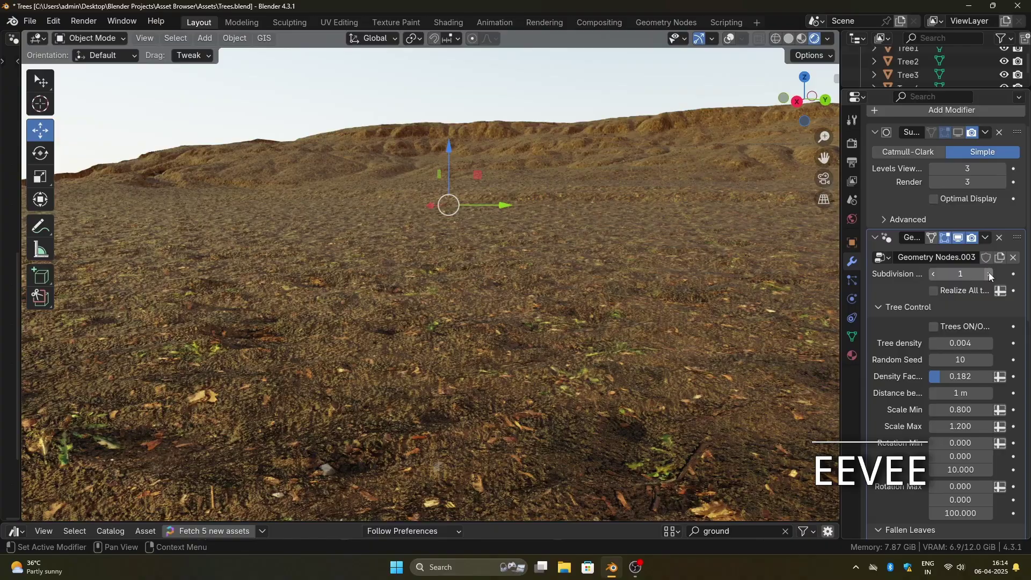
{"action": "left_click", "coordinate": [987, 274]}
{"action": "middle_click_drag", "start_coordinate": [627, 372], "coordinate": [439, 220]}
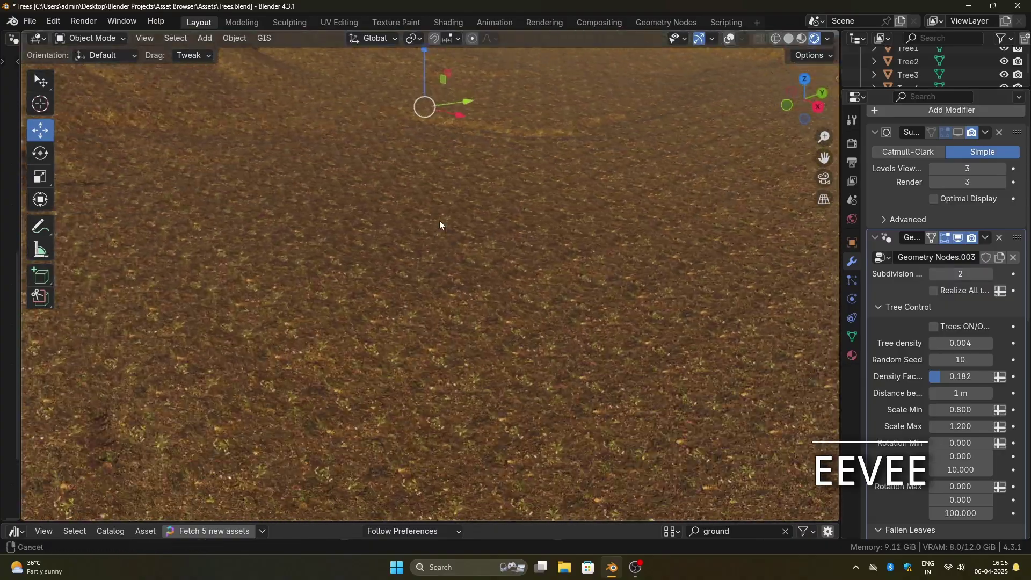
{"action": "scroll", "coordinate": [455, 234], "scroll_direction": "up", "scroll_amount": 4}
{"action": "mouse_move", "coordinate": [475, 364]}
{"action": "middle_mouse_down"}
{"action": "mouse_move", "coordinate": [455, 344]}
{"action": "mouse_move", "coordinate": [457, 397]}
{"action": "mouse_move", "coordinate": [455, 344]}
{"action": "mouse_move", "coordinate": [465, 371]}
{"action": "middle_mouse_up"}
{"action": "scroll", "coordinate": [454, 339], "scroll_direction": "up", "scroll_amount": 1}
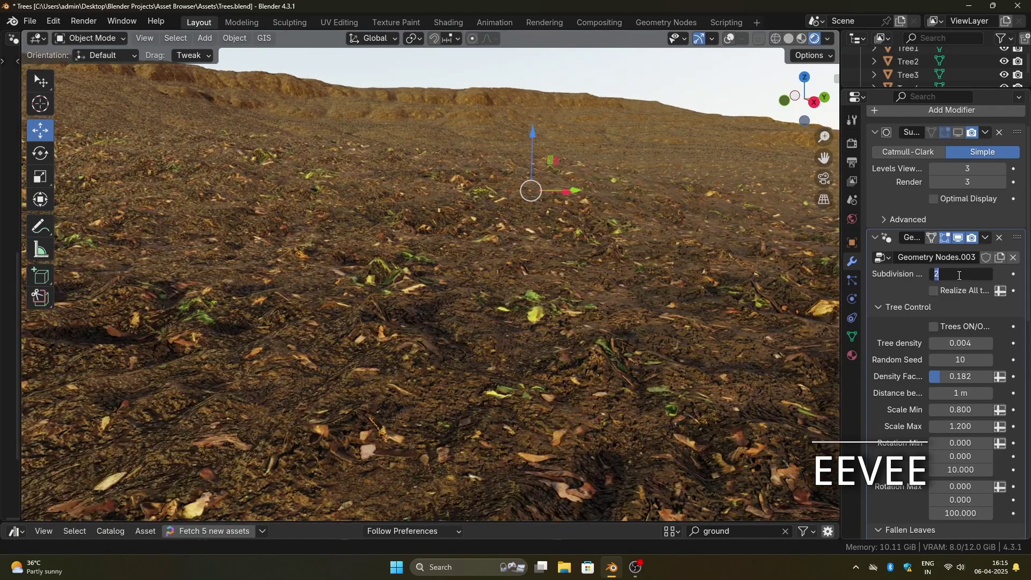
{"action": "type", "text": "0"}
{"action": "key", "text": "Return"}
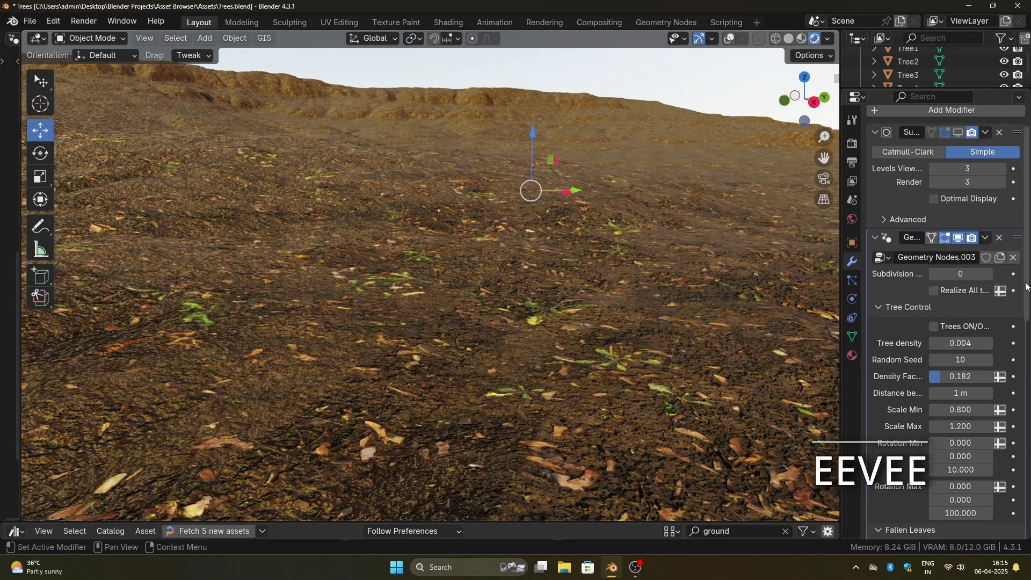
{"action": "scroll", "coordinate": [1026, 286], "scroll_direction": "down", "scroll_amount": 5}
{"action": "scroll", "coordinate": [1026, 286], "scroll_direction": "up", "scroll_amount": 3}
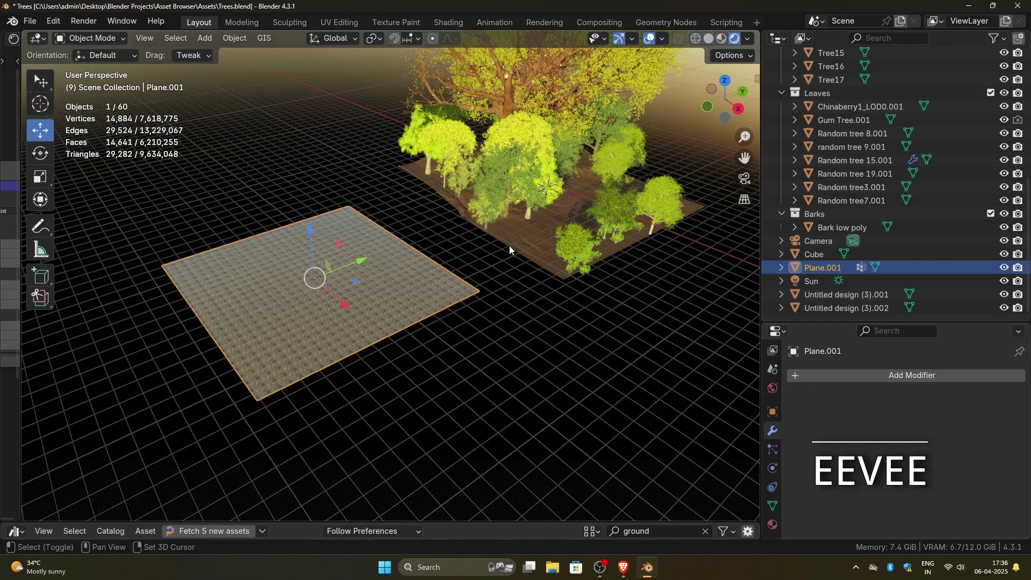
Copy the modifiers from the Forest Generator to the flat plane beside it
{"action": "left_click", "coordinate": [536, 230], "text": "shift"}
{"action": "key", "text": "ctrl+l"}
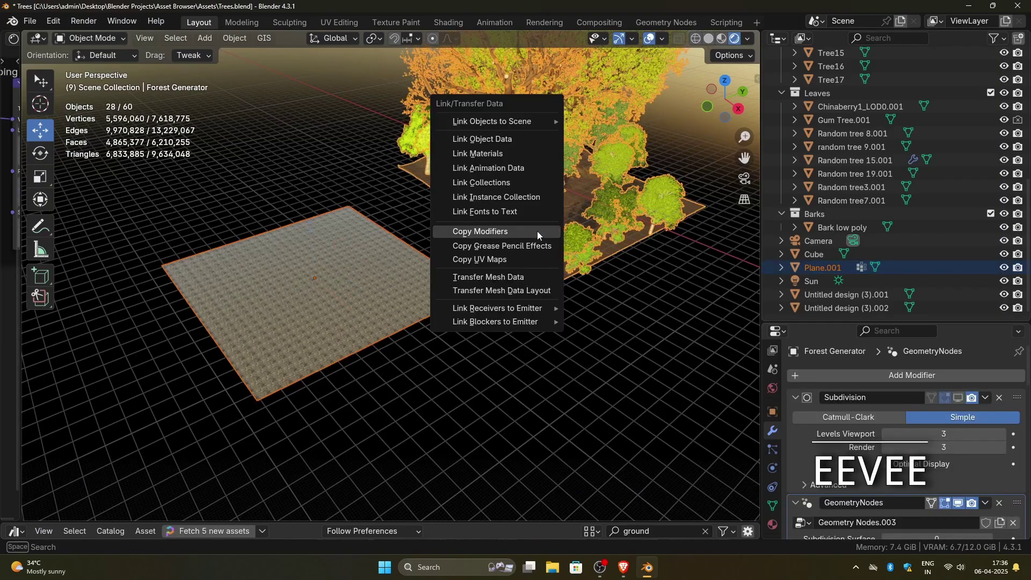
{"action": "left_click", "coordinate": [510, 232]}
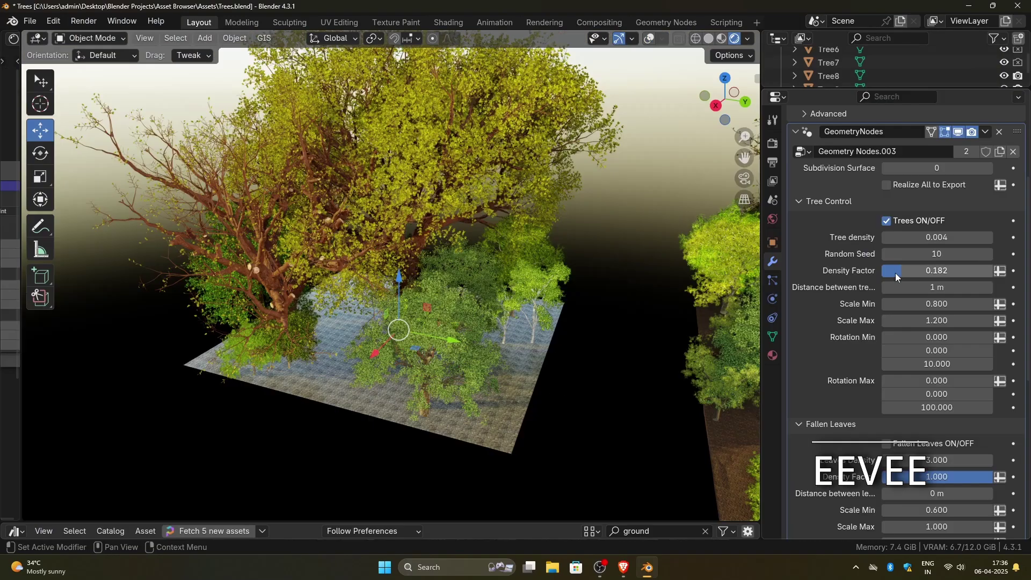
Set the plane's tree density factor to 0.144 and the trees' random seed to 14
{"action": "left_click_drag", "start_coordinate": [936, 271], "coordinate": [898, 270]}
{"action": "left_click", "coordinate": [985, 254]}
{"action": "left_click", "coordinate": [987, 254]}
{"action": "left_click", "coordinate": [986, 254]}
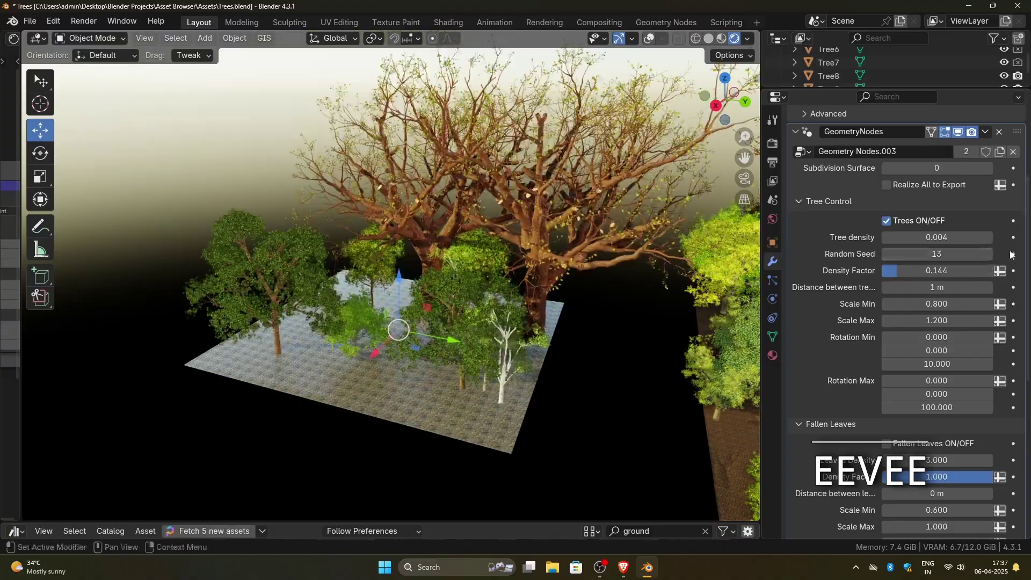
{"action": "left_click", "coordinate": [987, 255]}
Turn on the fallen leaves on the plane and inspect them around the large tree
{"action": "middle_click_drag", "start_coordinate": [387, 322], "coordinate": [384, 308]}
{"action": "scroll", "coordinate": [385, 308], "scroll_direction": "up", "scroll_amount": 5}
{"action": "middle_click_drag", "start_coordinate": [397, 366], "coordinate": [408, 344]}
{"action": "key", "text": "shift+grave"}
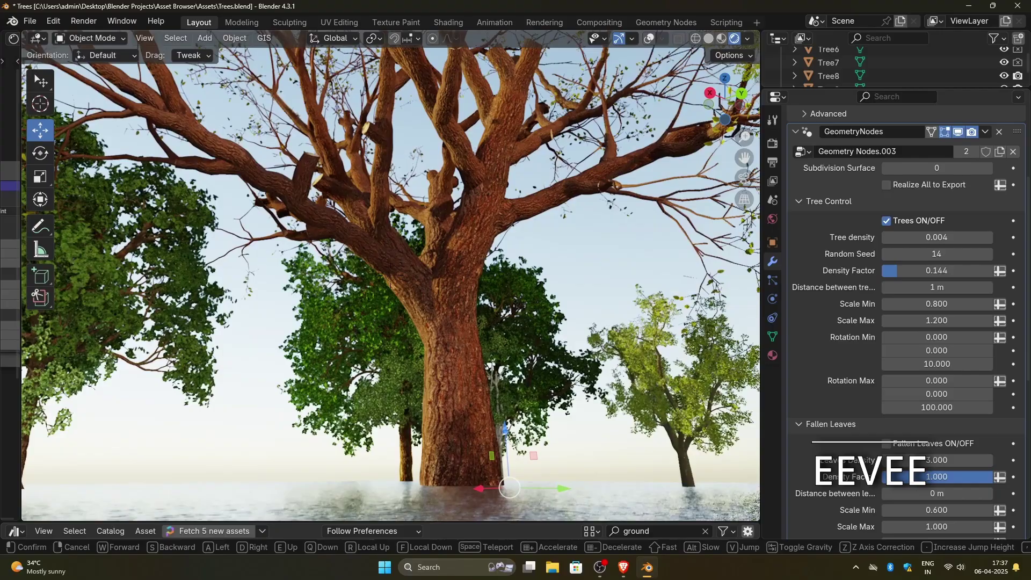
{"action": "left_click", "coordinate": [390, 276]}
{"action": "left_click", "coordinate": [886, 443]}
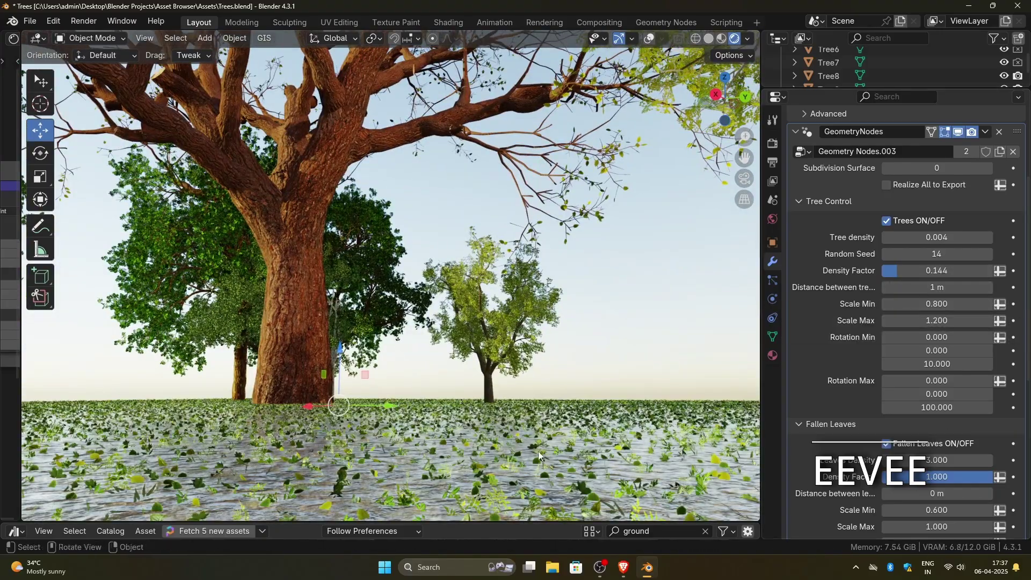
{"action": "middle_click_drag", "start_coordinate": [538, 451], "coordinate": [508, 250], "text": "shift"}
{"action": "middle_click_drag", "start_coordinate": [477, 373], "coordinate": [474, 300], "text": "shift"}
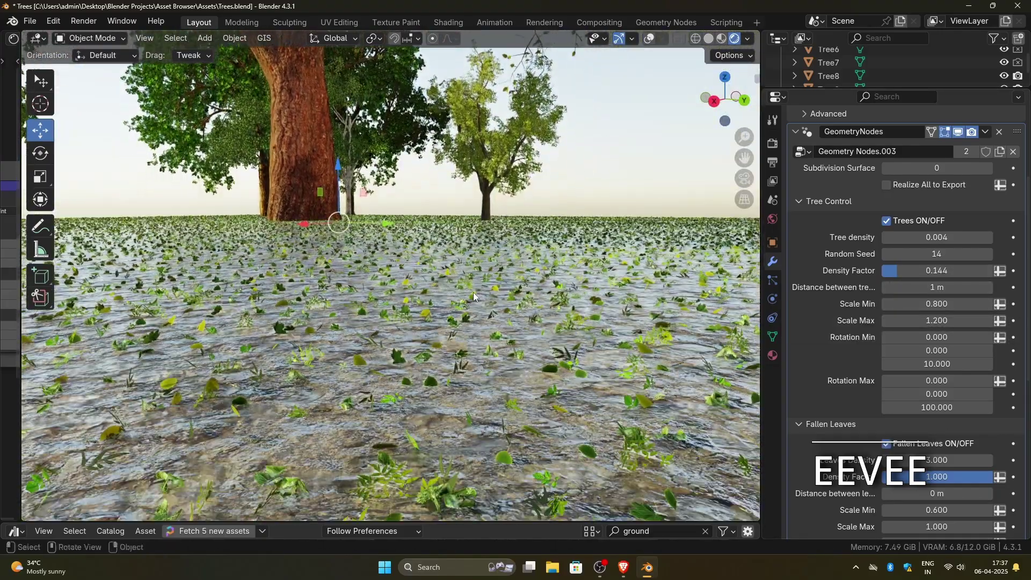
{"action": "scroll", "coordinate": [939, 460], "scroll_direction": "down", "scroll_amount": 6}
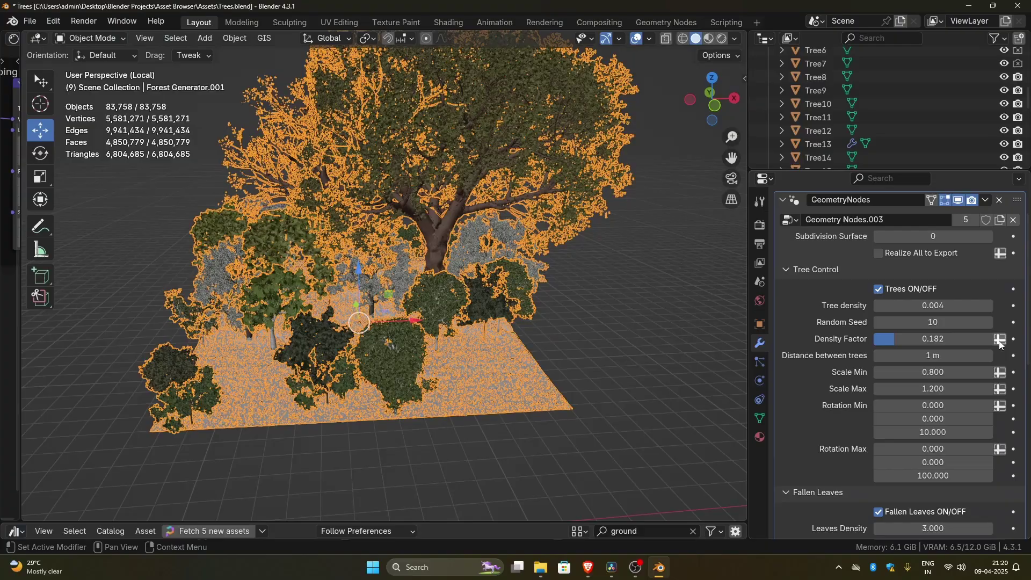
Switch the trees' Density Factor to attribute input and put the forest ground into Weight Paint mode
{"action": "left_click", "coordinate": [1000, 338]}
{"action": "left_click", "coordinate": [92, 37]}
{"action": "left_click", "coordinate": [91, 114]}
Select the Trees vertex group and paint weight 1.000 along the side and rear of the ground
{"action": "middle_click_drag", "start_coordinate": [322, 342], "coordinate": [322, 362]}
{"action": "mouse_move", "coordinate": [255, 370]}
{"action": "left_mouse_down"}
{"action": "mouse_move", "coordinate": [239, 409]}
{"action": "mouse_move", "coordinate": [228, 282]}
{"action": "left_mouse_up"}
{"action": "left_click", "coordinate": [759, 417]}
{"action": "left_click", "coordinate": [813, 223]}
{"action": "left_click_drag", "start_coordinate": [252, 241], "coordinate": [376, 236]}
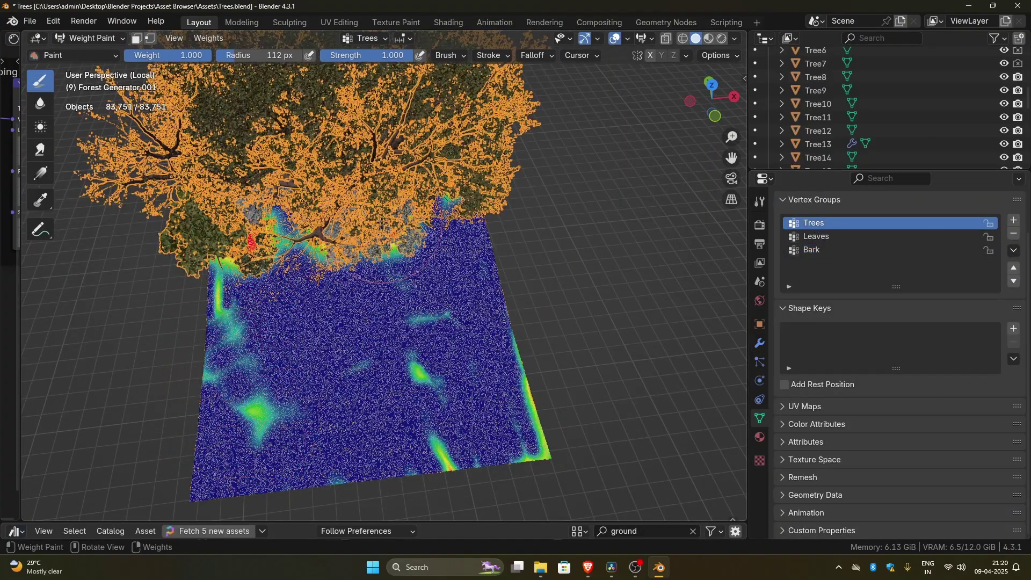
{"action": "middle_click_drag", "start_coordinate": [376, 236], "coordinate": [328, 217]}
{"action": "left_click_drag", "start_coordinate": [276, 271], "coordinate": [177, 311]}
{"action": "scroll", "coordinate": [275, 272], "scroll_direction": "up", "scroll_amount": 3}
{"action": "mouse_move", "coordinate": [461, 317]}
{"action": "middle_mouse_down"}
{"action": "mouse_move", "coordinate": [483, 284]}
{"action": "mouse_move", "coordinate": [505, 324]}
{"action": "middle_mouse_up"}
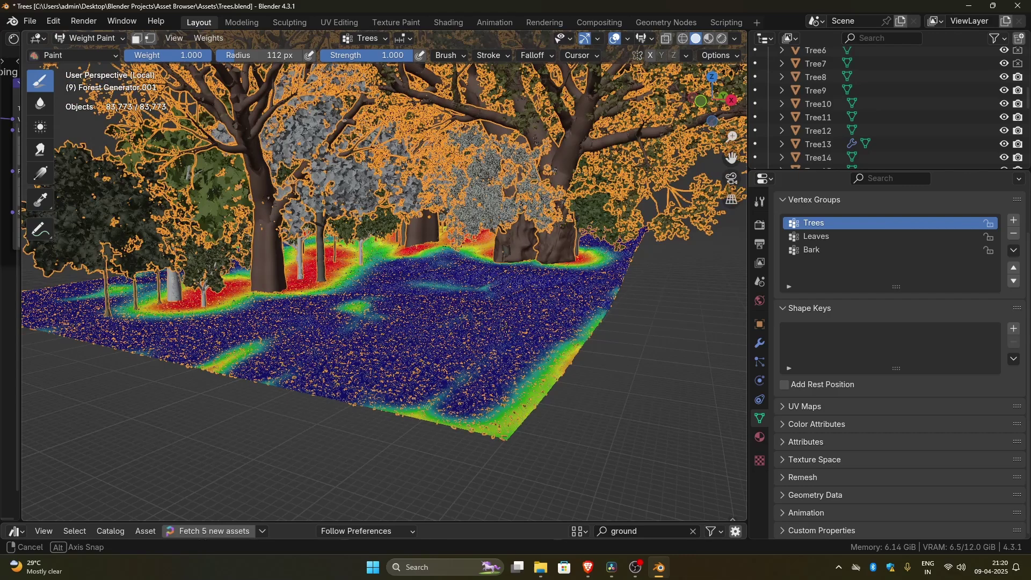
Switch the fallen leaves' Density Factor to attribute input and make the Leaves vertex group active
{"action": "left_click", "coordinate": [759, 342]}
{"action": "scroll", "coordinate": [912, 349], "scroll_direction": "down", "scroll_amount": 4}
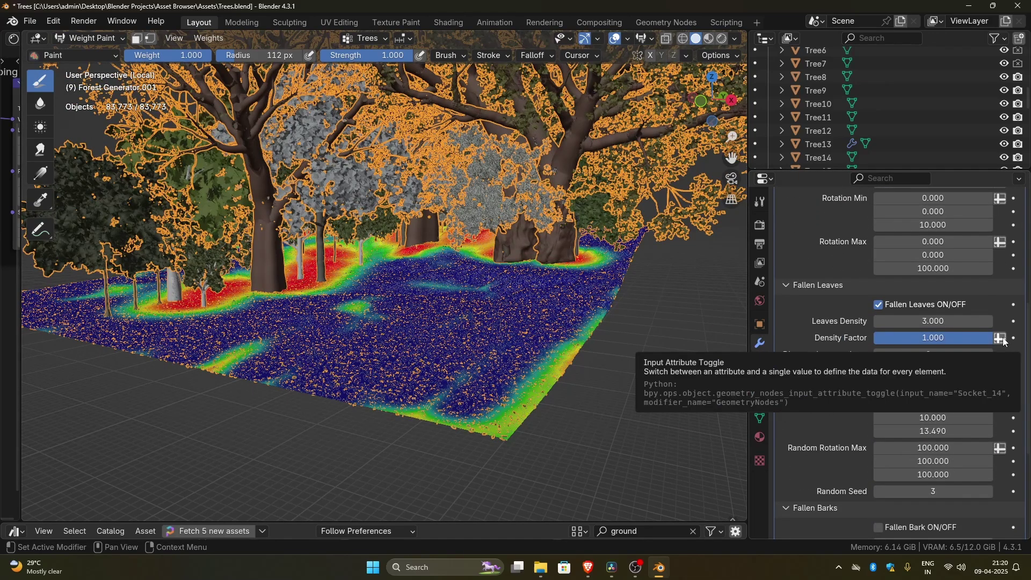
{"action": "left_click", "coordinate": [999, 337]}
{"action": "left_click", "coordinate": [760, 417]}
{"action": "left_click", "coordinate": [817, 249]}
{"action": "left_click", "coordinate": [820, 237]}
Paint weight 1.000 into the Leaves vertex group in several patches across the open front of the ground
{"action": "left_click_drag", "start_coordinate": [294, 325], "coordinate": [314, 360]}
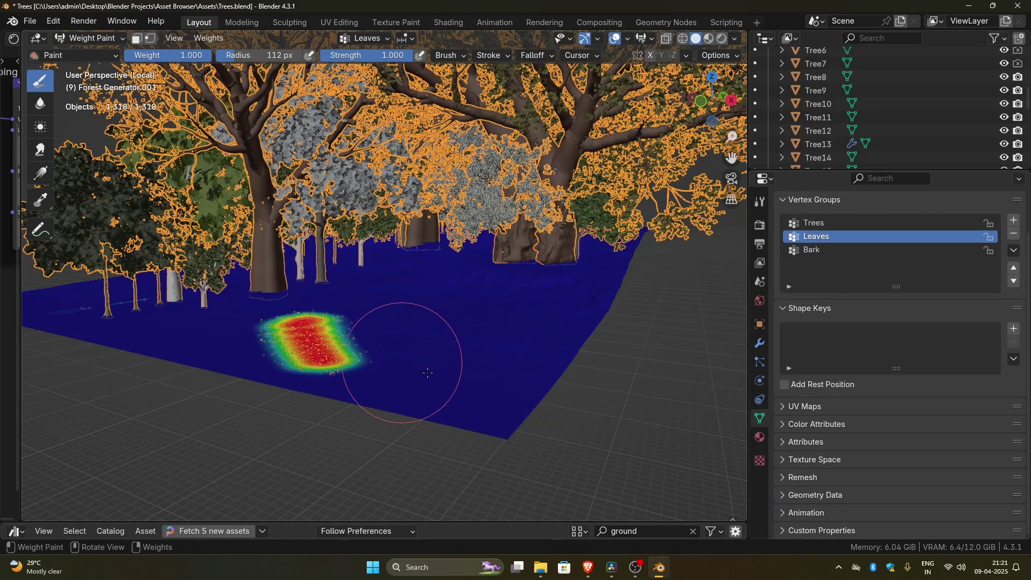
{"action": "left_click_drag", "start_coordinate": [362, 317], "coordinate": [382, 273]}
{"action": "middle_click_drag", "start_coordinate": [409, 331], "coordinate": [414, 368]}
{"action": "scroll", "coordinate": [415, 369], "scroll_direction": "up", "scroll_amount": 1}
{"action": "left_click", "coordinate": [184, 362]}
{"action": "left_click_drag", "start_coordinate": [432, 459], "coordinate": [454, 440]}
{"action": "left_click_drag", "start_coordinate": [483, 443], "coordinate": [558, 306]}
{"action": "left_click_drag", "start_coordinate": [609, 301], "coordinate": [623, 265]}
{"action": "left_click_drag", "start_coordinate": [583, 386], "coordinate": [543, 494]}
{"action": "scroll", "coordinate": [425, 437], "scroll_direction": "down", "scroll_amount": 3}
{"action": "left_click_drag", "start_coordinate": [504, 272], "coordinate": [451, 290]}
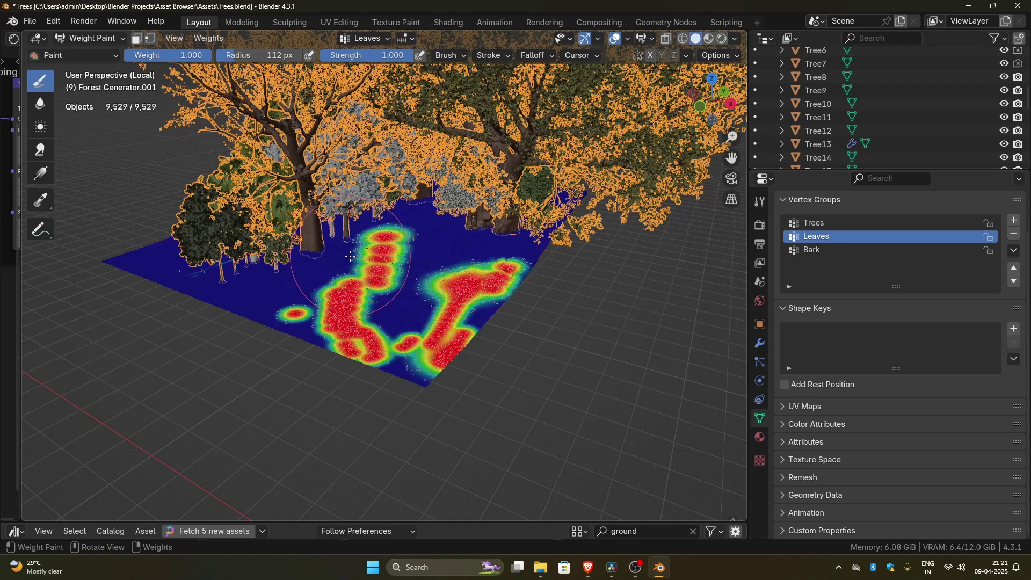
{"action": "left_click_drag", "start_coordinate": [384, 309], "coordinate": [242, 273]}
{"action": "middle_click_drag", "start_coordinate": [408, 333], "coordinate": [408, 321]}
{"action": "scroll", "coordinate": [408, 321], "scroll_direction": "up", "scroll_amount": 3}
Make the Bark vertex group active for weight painting
{"action": "left_click", "coordinate": [759, 343]}
{"action": "scroll", "coordinate": [939, 376], "scroll_direction": "down", "scroll_amount": 10}
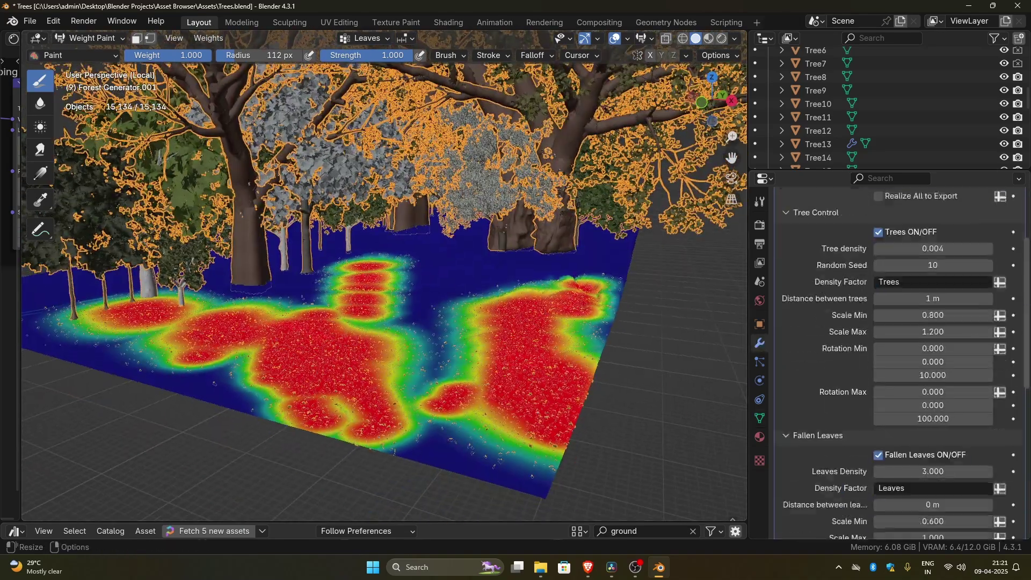
{"action": "left_click", "coordinate": [759, 362]}
{"action": "left_click", "coordinate": [759, 417]}
{"action": "left_click", "coordinate": [813, 295]}
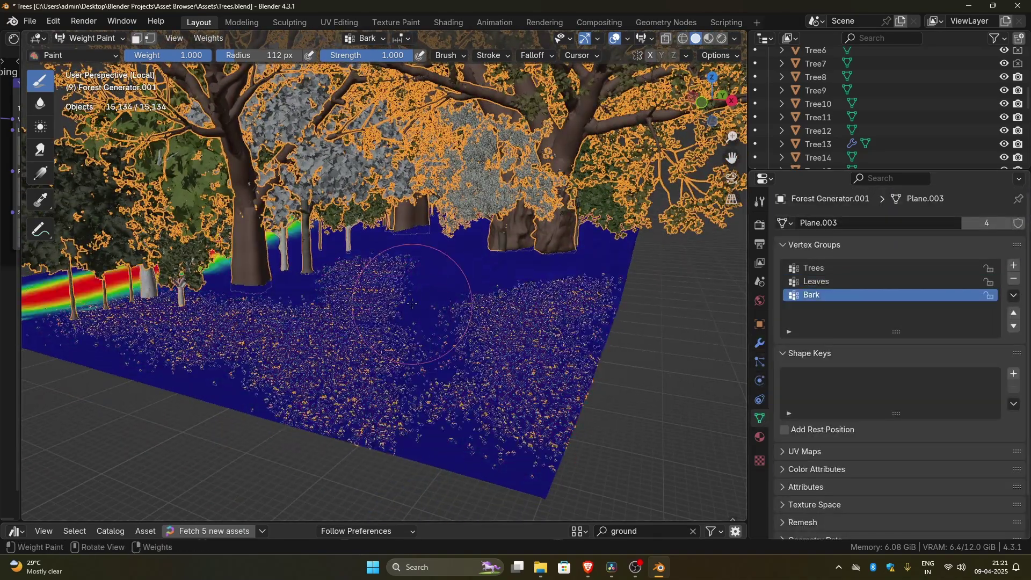
Paint weight 1.000 into the Bark vertex group with broad strokes over the middle and front of the ground
{"action": "left_click_drag", "start_coordinate": [473, 299], "coordinate": [440, 389]}
{"action": "scroll", "coordinate": [457, 376], "scroll_direction": "up", "scroll_amount": 3}
{"action": "middle_click_drag", "start_coordinate": [479, 368], "coordinate": [427, 284], "text": "shift"}
{"action": "left_click", "coordinate": [331, 335]}
{"action": "left_click_drag", "start_coordinate": [257, 348], "coordinate": [234, 443]}
{"action": "left_click_drag", "start_coordinate": [322, 461], "coordinate": [412, 244]}
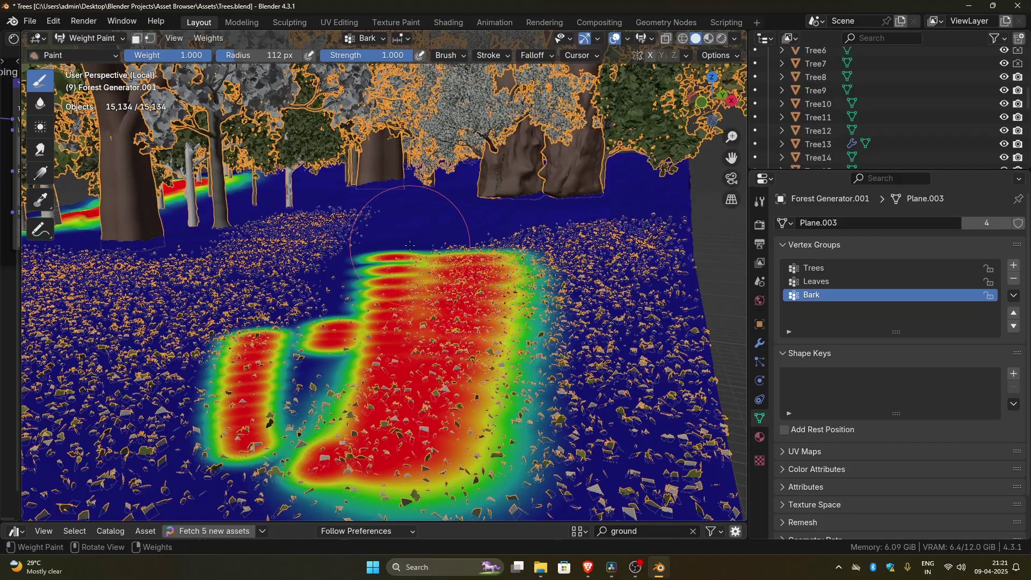
{"action": "mouse_move", "coordinate": [486, 378]}
{"action": "middle_mouse_down"}
{"action": "mouse_move", "coordinate": [446, 390]}
{"action": "mouse_move", "coordinate": [523, 424]}
{"action": "mouse_move", "coordinate": [569, 403]}
{"action": "mouse_move", "coordinate": [566, 387]}
{"action": "middle_mouse_up"}
{"action": "left_click_drag", "start_coordinate": [429, 276], "coordinate": [411, 452]}
{"action": "left_click_drag", "start_coordinate": [349, 432], "coordinate": [342, 349]}
{"action": "middle_click_drag", "start_coordinate": [237, 344], "coordinate": [171, 331]}
{"action": "scroll", "coordinate": [171, 330], "scroll_direction": "down", "scroll_amount": 3}
{"action": "mouse_move", "coordinate": [386, 427]}
{"action": "left_mouse_down"}
{"action": "mouse_move", "coordinate": [97, 345]}
{"action": "mouse_move", "coordinate": [309, 252]}
{"action": "left_mouse_up"}
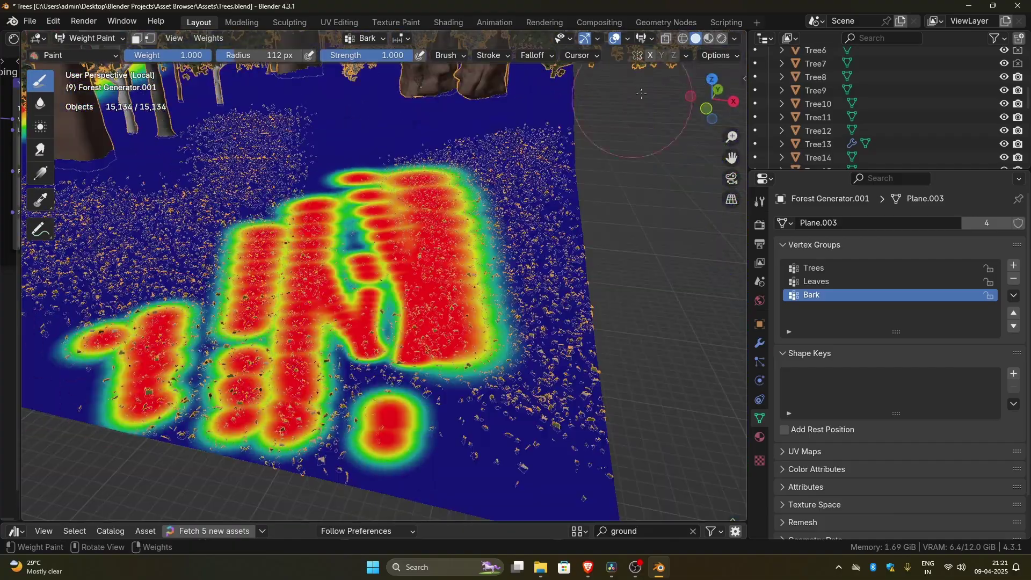
Return the ground to Object Mode and turn on the fallen bark in the geometry nodes modifier
{"action": "key", "text": "ctrl+Tab"}
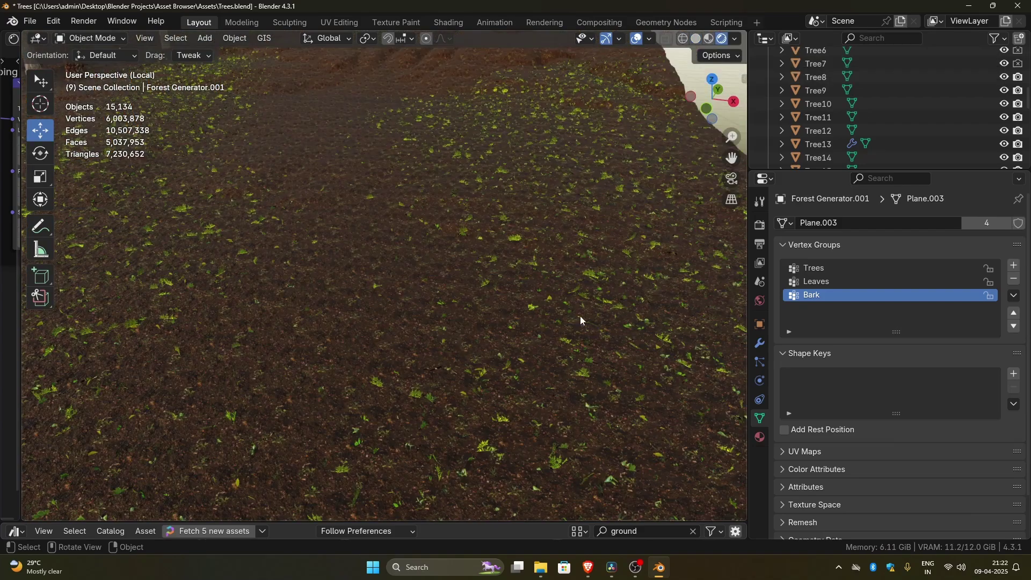
{"action": "left_click", "coordinate": [760, 343]}
{"action": "scroll", "coordinate": [876, 344], "scroll_direction": "down", "scroll_amount": 12}
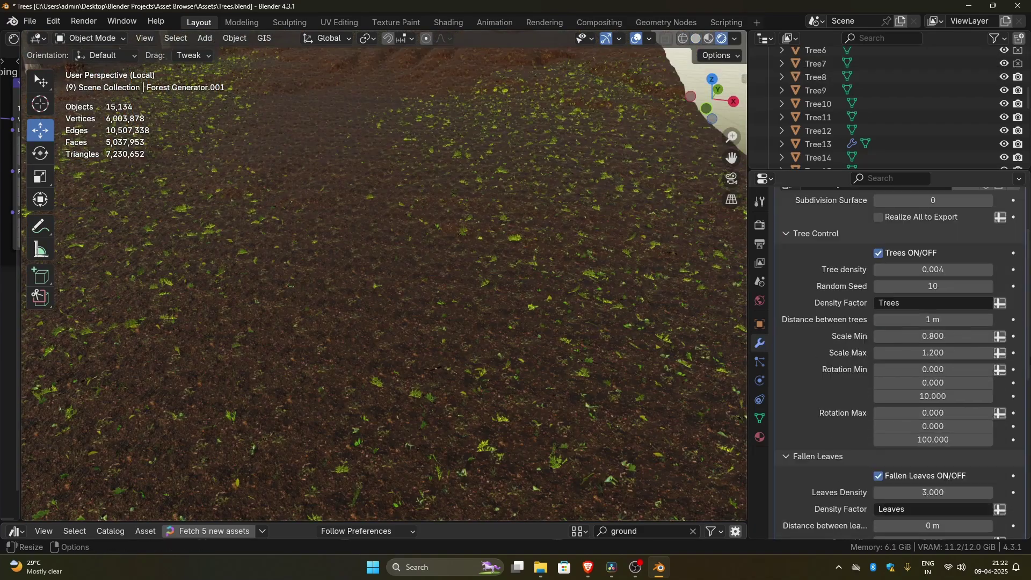
{"action": "left_click", "coordinate": [877, 345]}
{"action": "scroll", "coordinate": [257, 299], "scroll_direction": "down", "scroll_amount": 3}
{"action": "middle_click_drag", "start_coordinate": [395, 408], "coordinate": [359, 371]}
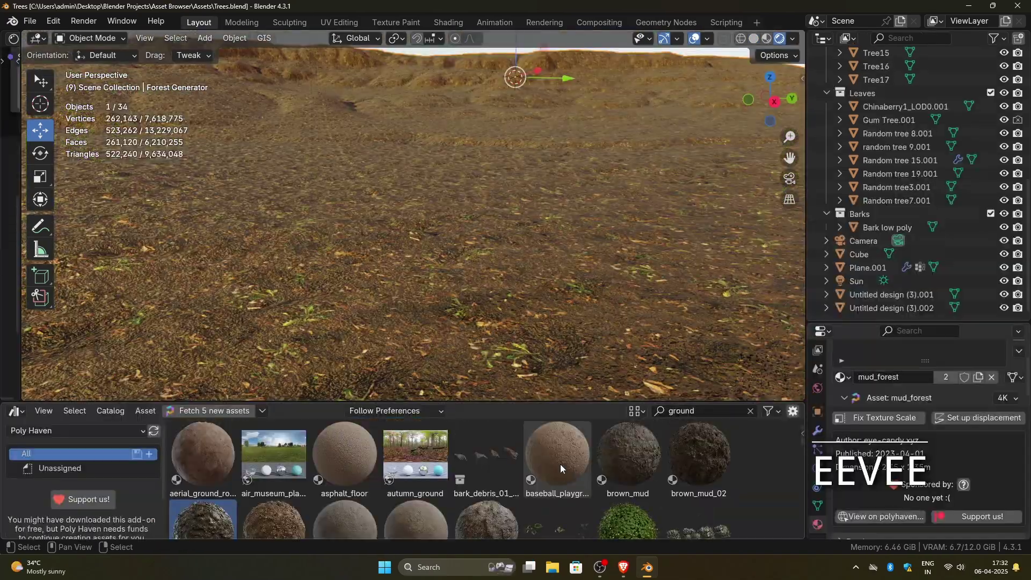
Try the baseball playground, brown_mud and brown_mud_02 materials from the Poly Haven assets on the ground
{"action": "left_click_drag", "start_coordinate": [559, 464], "coordinate": [472, 282]}
{"action": "left_click_drag", "start_coordinate": [628, 454], "coordinate": [530, 269]}
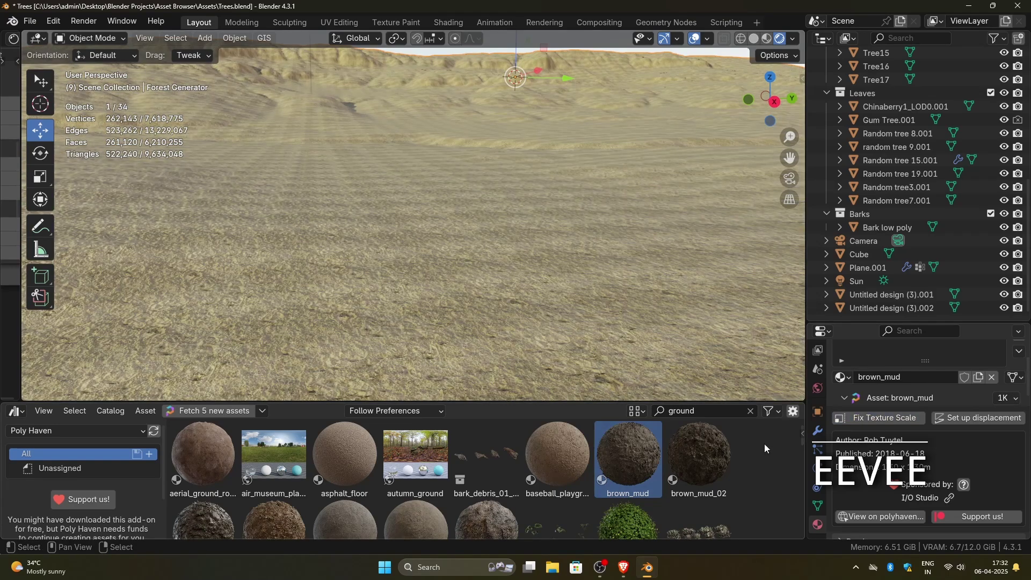
{"action": "left_click_drag", "start_coordinate": [699, 454], "coordinate": [337, 342]}
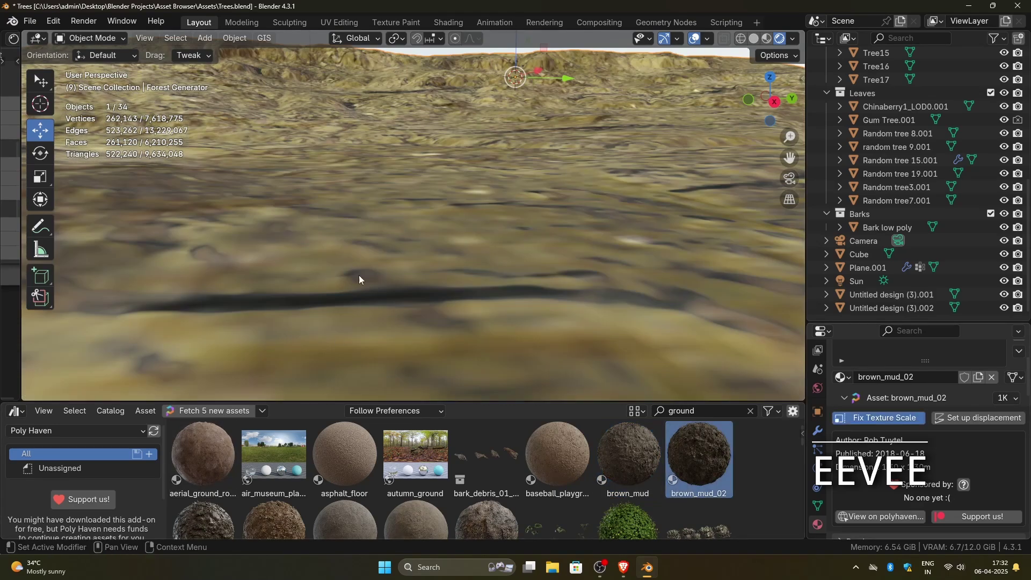
Try brown_mud_03 and brown_mud_dry on the ground, fix the latter's texture scale, and reapply brown_mud_02
{"action": "left_click_drag", "start_coordinate": [197, 521], "coordinate": [323, 333]}
{"action": "left_click_drag", "start_coordinate": [277, 494], "coordinate": [355, 299]}
{"action": "left_click", "coordinate": [878, 418]}
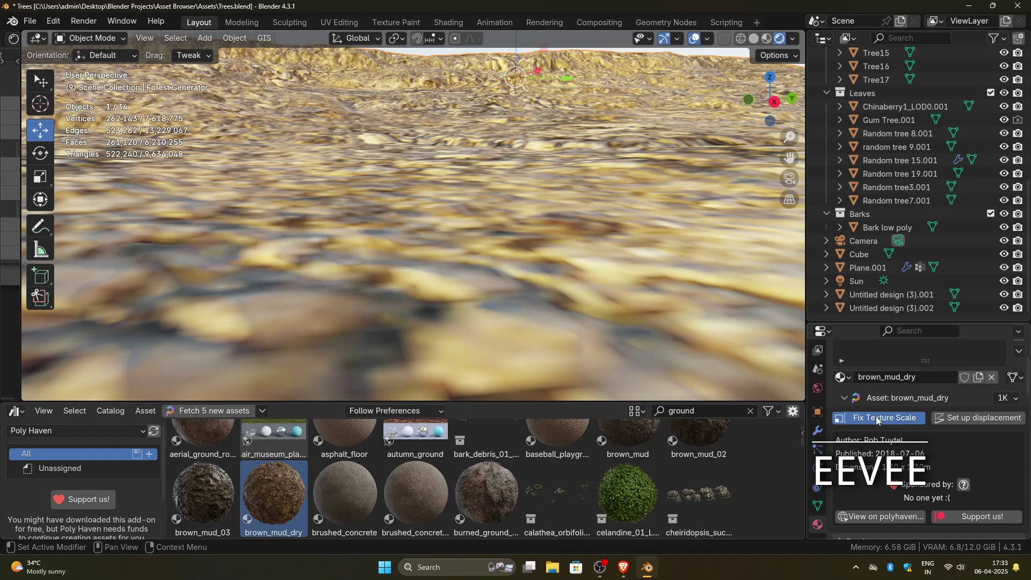
{"action": "left_click_drag", "start_coordinate": [703, 438], "coordinate": [644, 344]}
Enlarge the asset browser and apply the coast_sand_rocks_02 material to the ground
{"action": "scroll", "coordinate": [555, 424], "scroll_direction": "down", "scroll_amount": 3}
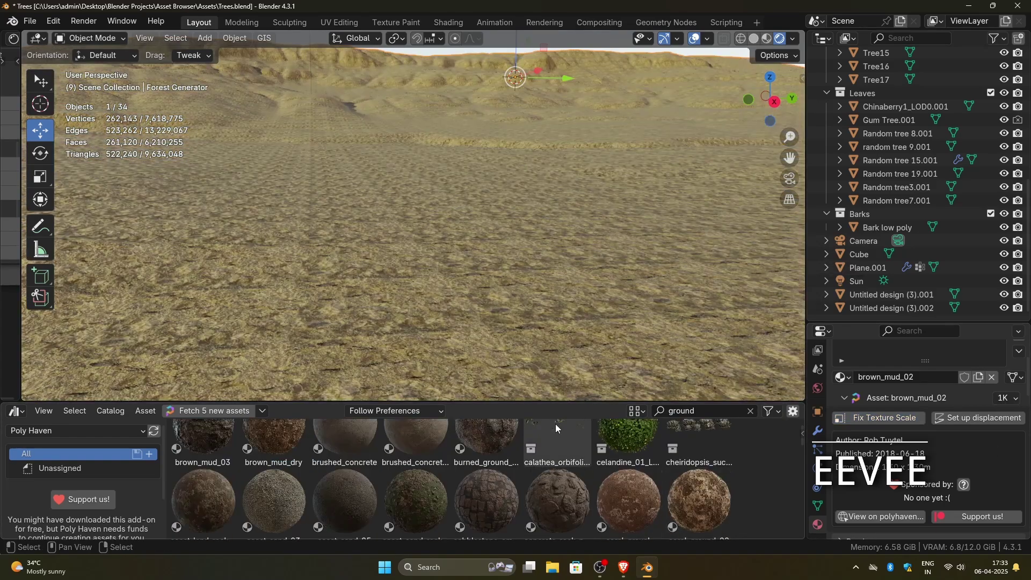
{"action": "left_click_drag", "start_coordinate": [553, 402], "coordinate": [547, 327]}
{"action": "scroll", "coordinate": [545, 433], "scroll_direction": "down", "scroll_amount": 1}
{"action": "left_click_drag", "start_coordinate": [415, 383], "coordinate": [480, 244]}
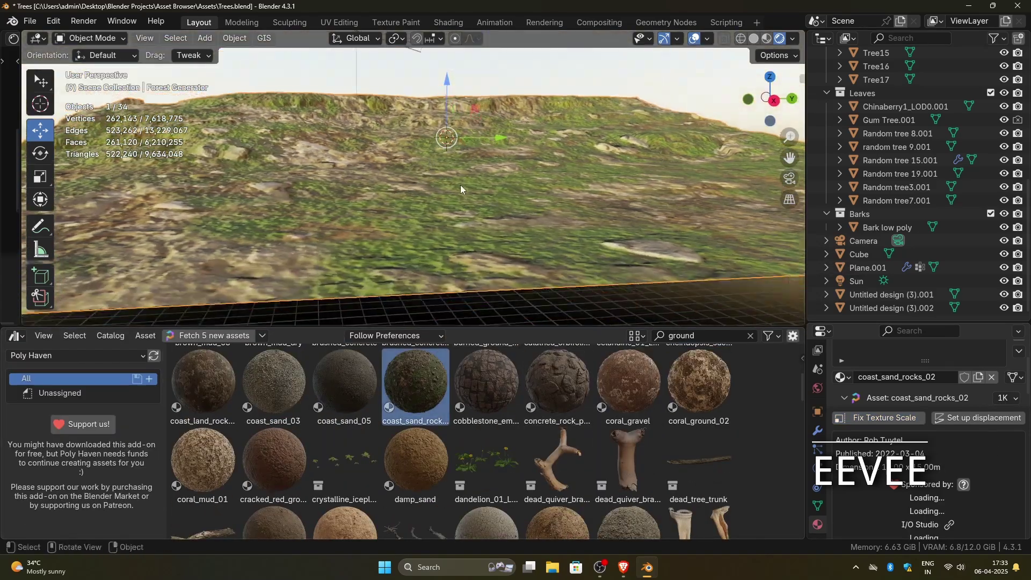
Switch the coast_sand_rocks_02 textures to 4K, and try flower_scattered_gravel and another Poly Haven ground material on the ground
{"action": "left_click", "coordinate": [1014, 399]}
{"action": "left_click", "coordinate": [972, 441]}
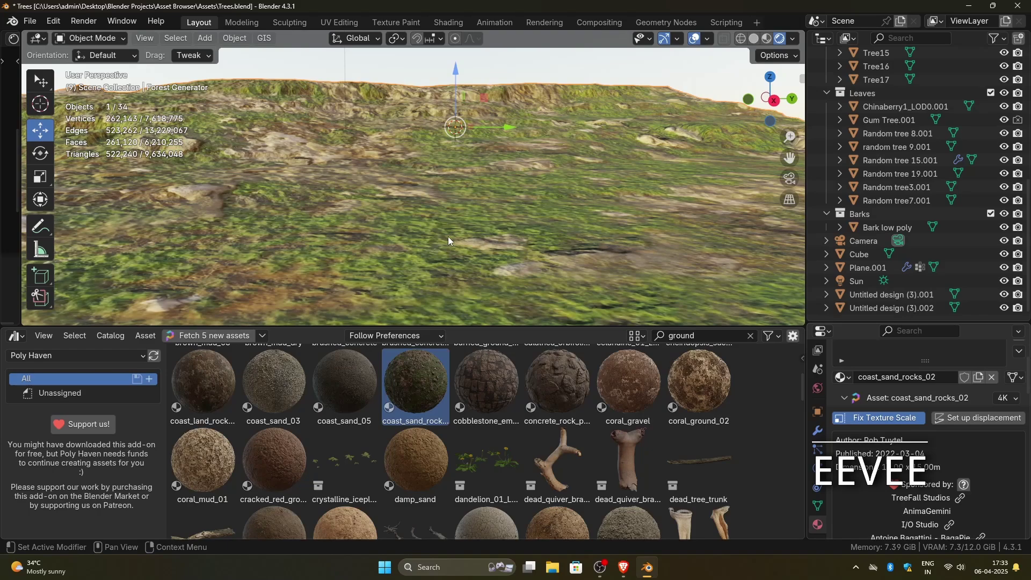
{"action": "scroll", "coordinate": [558, 376], "scroll_direction": "down", "scroll_amount": 8}
{"action": "left_click_drag", "start_coordinate": [559, 365], "coordinate": [479, 224]}
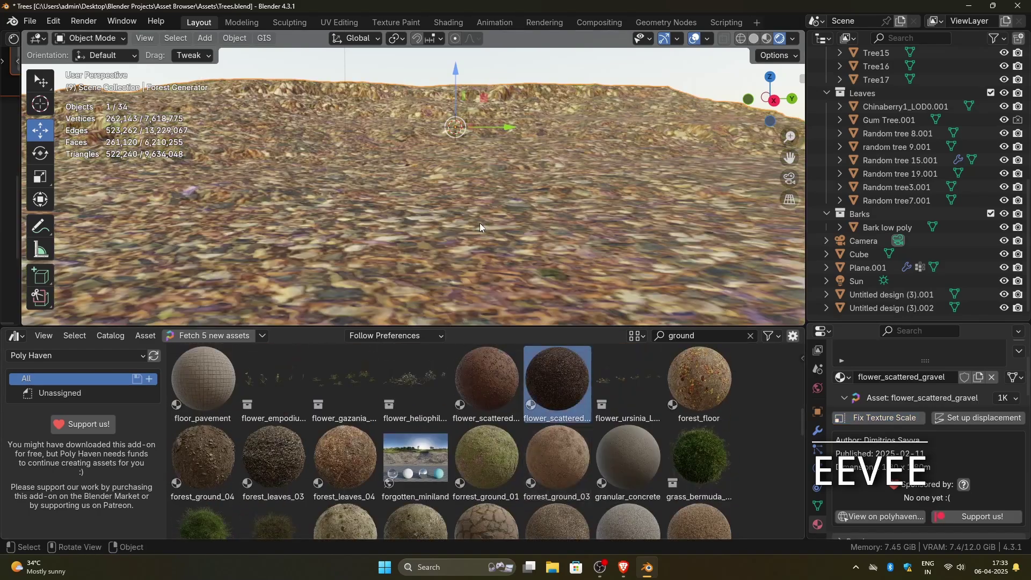
{"action": "scroll", "coordinate": [555, 414], "scroll_direction": "down", "scroll_amount": 5}
{"action": "left_click_drag", "start_coordinate": [483, 386], "coordinate": [471, 246]}
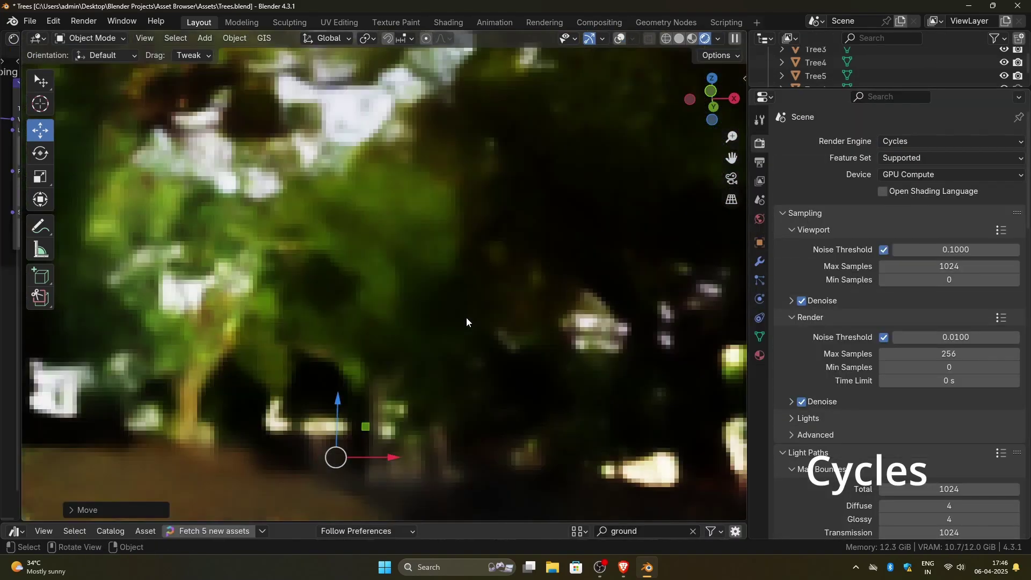
Set the world sky texture's sun rotation to 567° and its sun intensity to 6.7
{"action": "left_click", "coordinate": [759, 219]}
{"action": "left_click_drag", "start_coordinate": [938, 290], "coordinate": [1022, 290]}
{"action": "left_click_drag", "start_coordinate": [940, 318], "coordinate": [984, 317]}
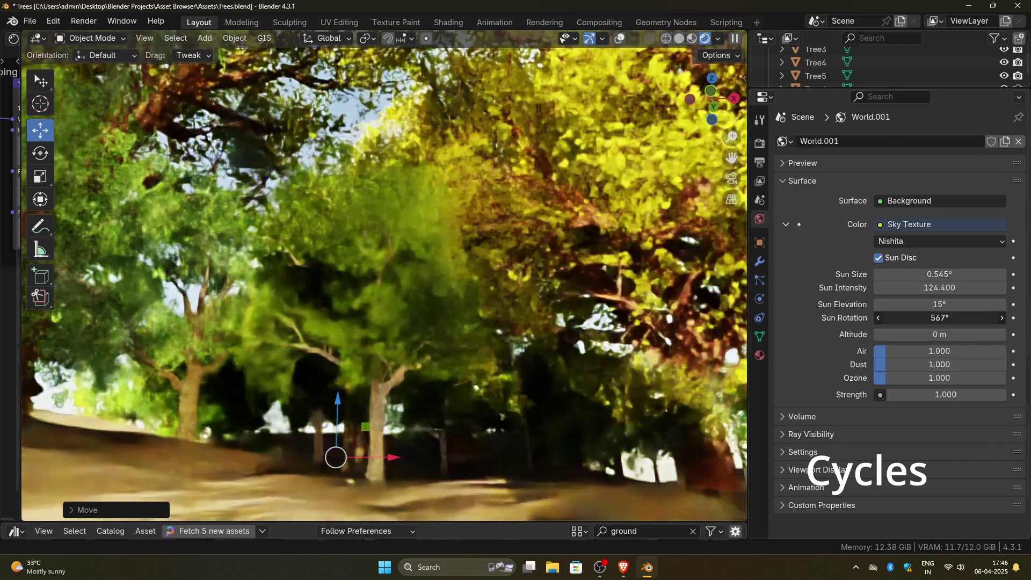
{"action": "left_click_drag", "start_coordinate": [939, 288], "coordinate": [857, 287]}
Walk through the Cycles-rendered forest to examine the trees and ground under the sunlight
{"action": "key", "text": "shift+grave"}
{"action": "key", "text": "w"}
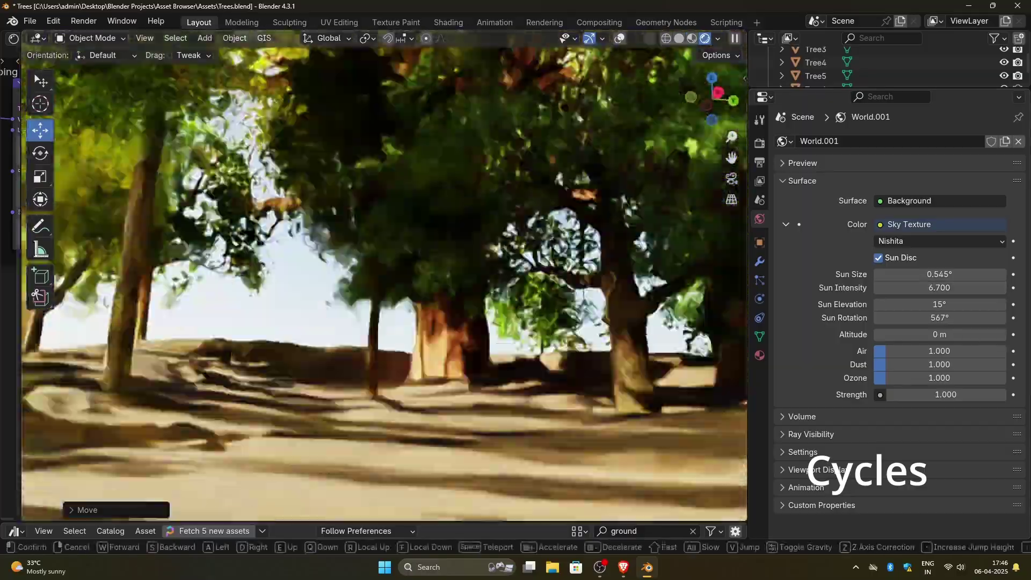
{"action": "key", "text": "w"}
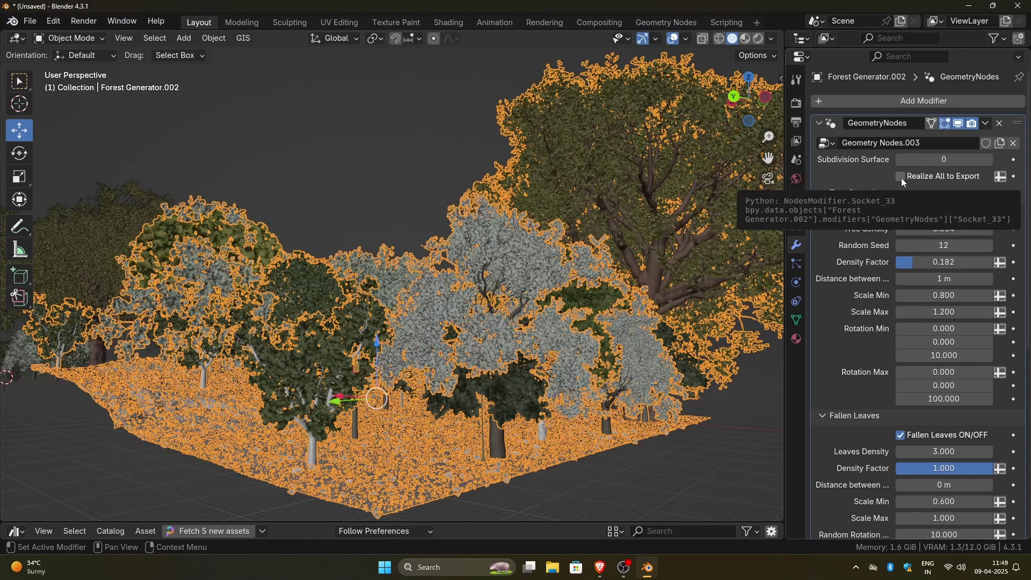
Enable Realize All to Export on the forest generator and convert the object to a mesh
{"action": "left_click", "coordinate": [901, 177]}
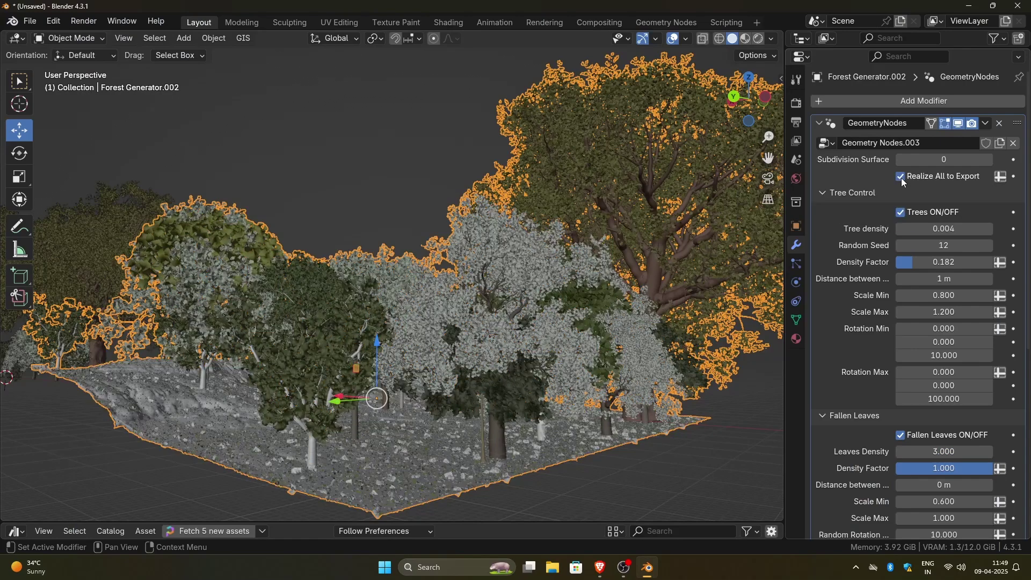
{"action": "right_click", "coordinate": [434, 346]}
{"action": "mouse_move", "coordinate": [407, 338]}
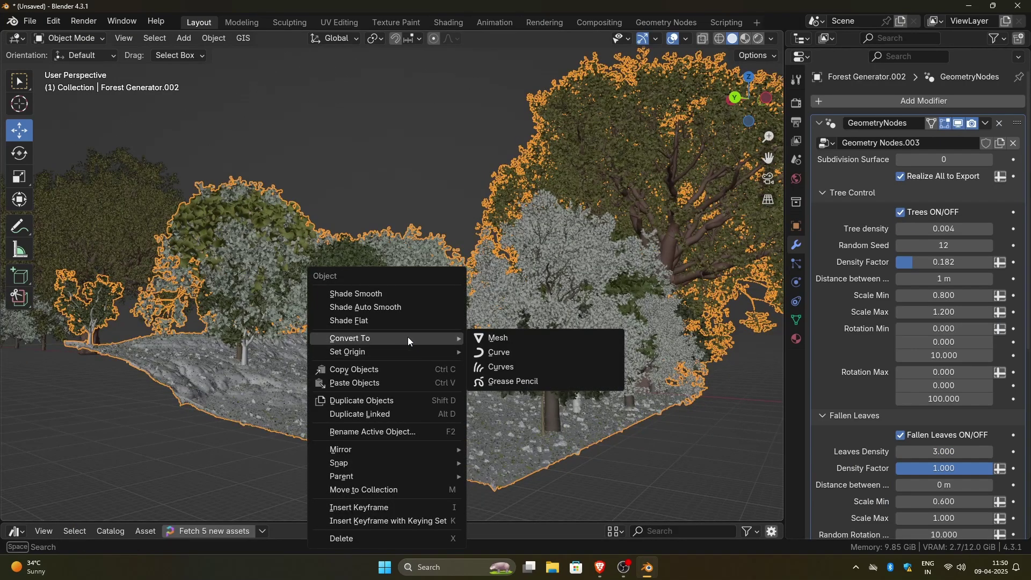
{"action": "left_click", "coordinate": [504, 344]}
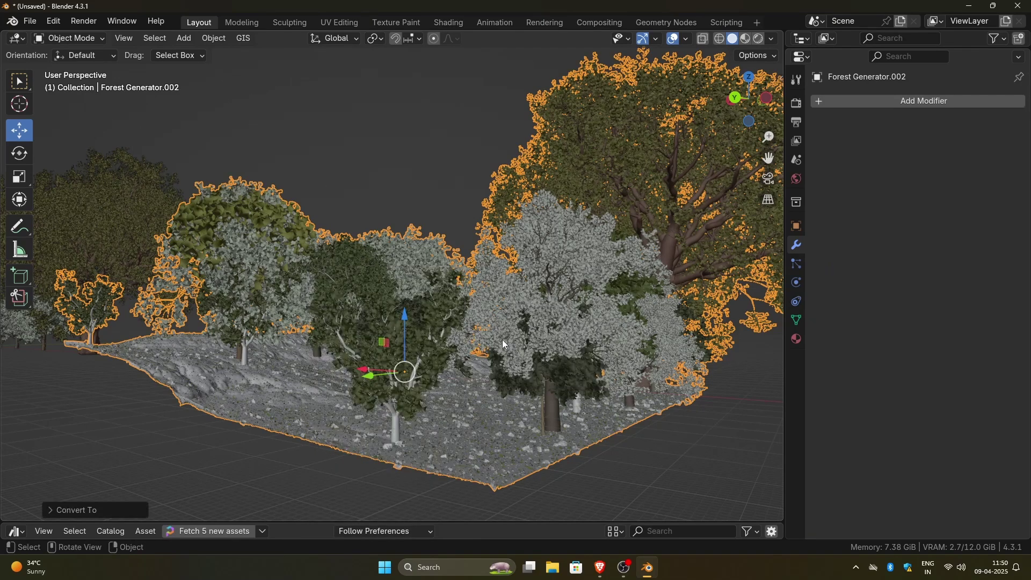
Export the converted forest in glTF 2.0 (.glb/.gltf) format
{"action": "left_click", "coordinate": [30, 23]}
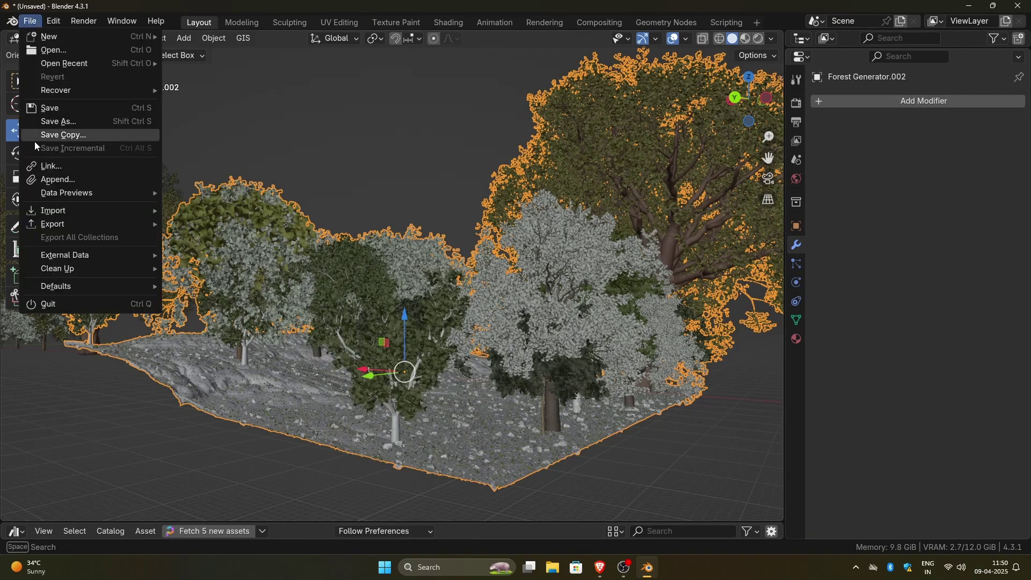
{"action": "mouse_move", "coordinate": [55, 226]}
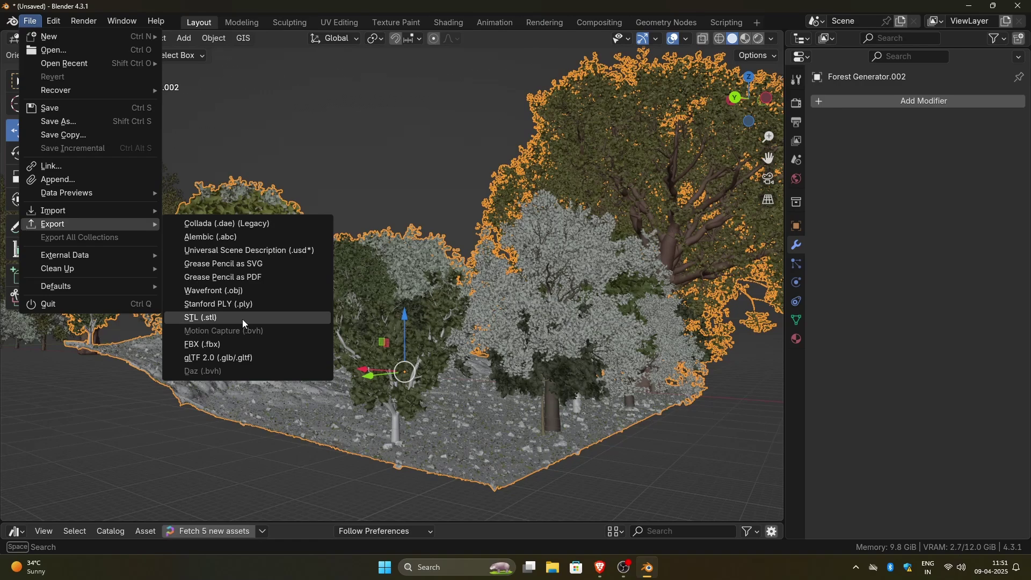
{"action": "left_click", "coordinate": [245, 358]}
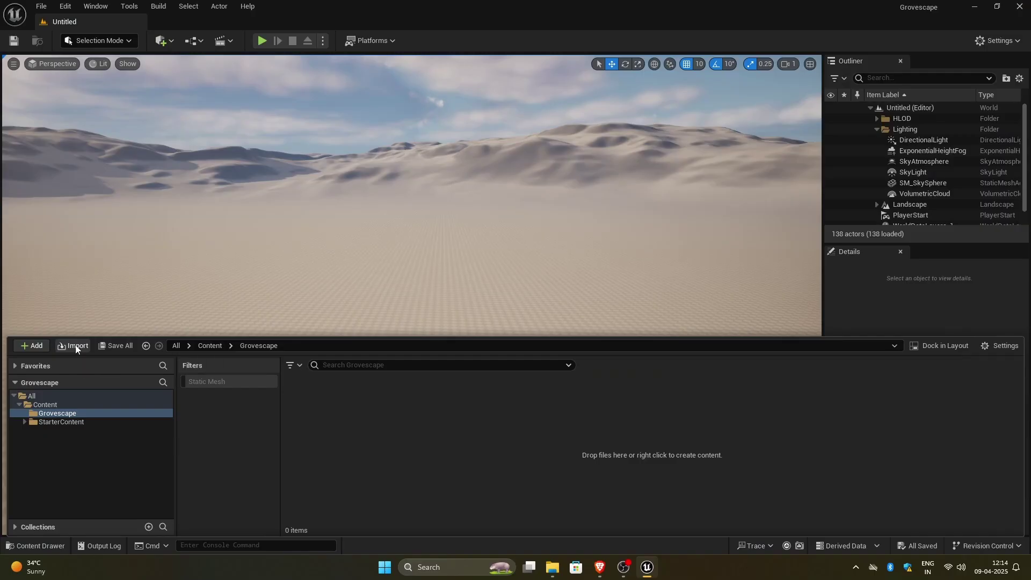
In Unreal Engine, import Grovescape.glb into the Grovescape content folder with the default import settings
{"action": "left_click", "coordinate": [73, 345]}
{"action": "left_click", "coordinate": [425, 272]}
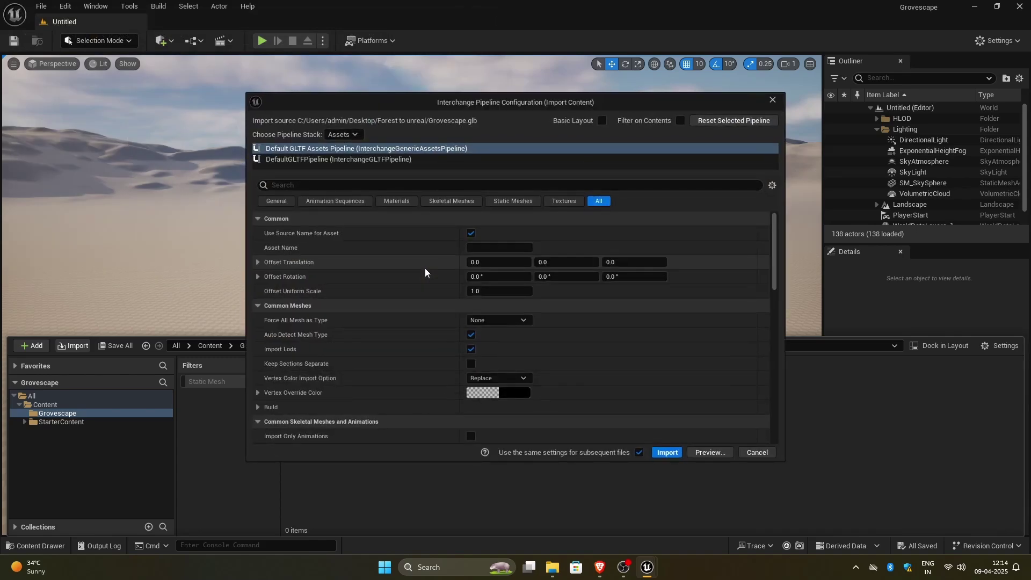
{"action": "left_click", "coordinate": [668, 452]}
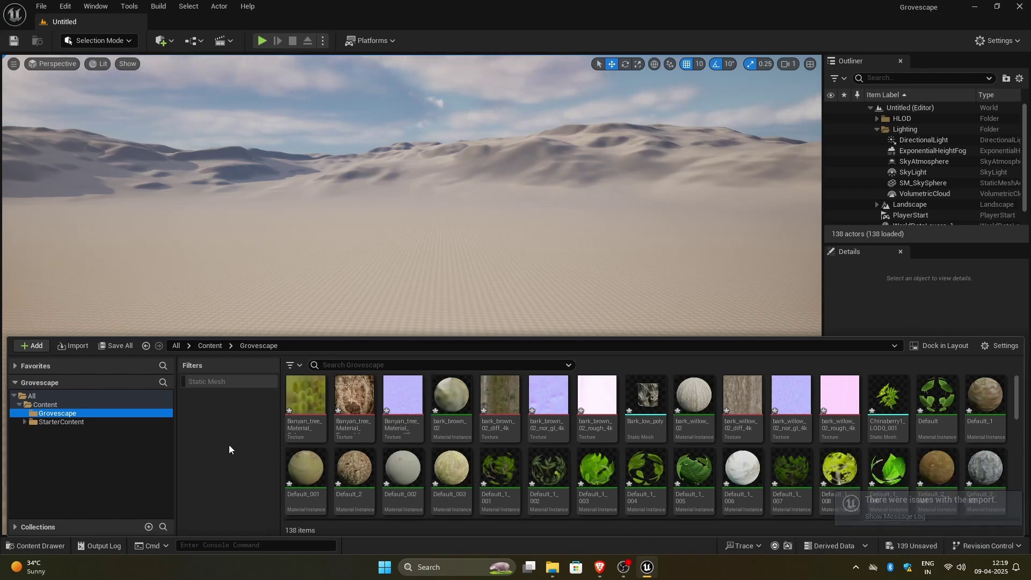
Filter the imported assets to static meshes and place the Forest_Generator_002 mesh in the level
{"action": "left_click", "coordinate": [213, 382]}
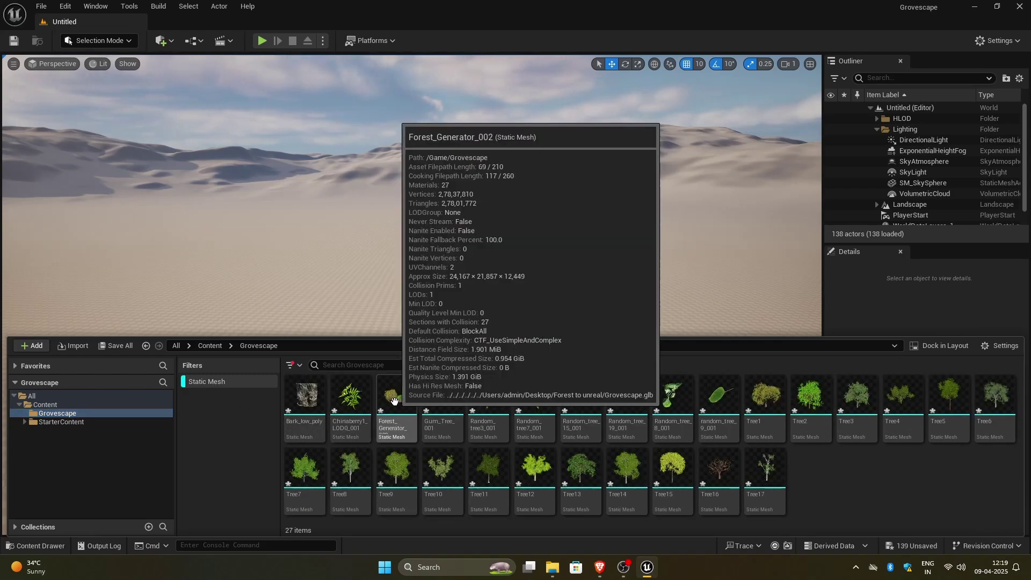
{"action": "left_click_drag", "start_coordinate": [395, 401], "coordinate": [415, 308]}
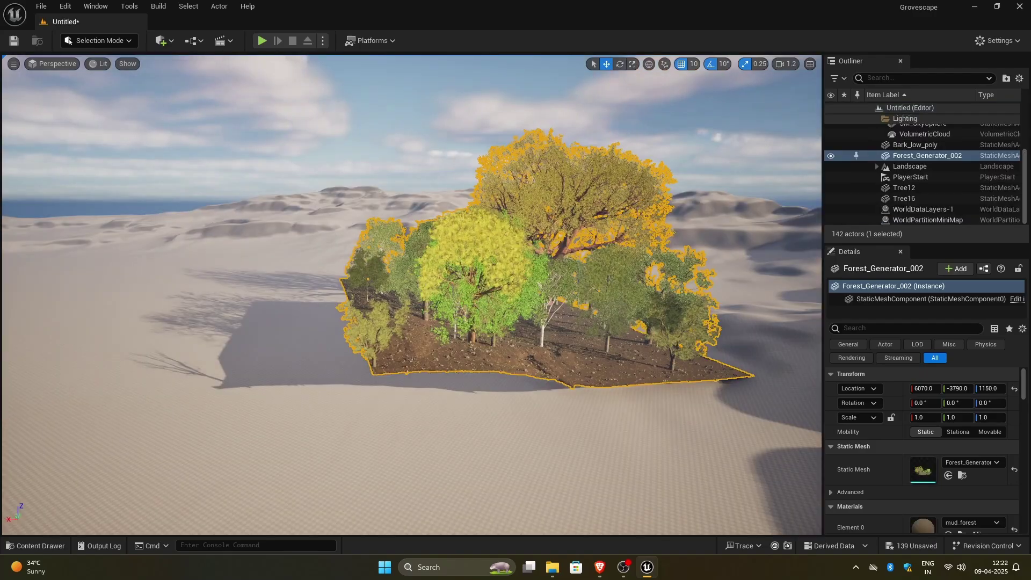
Fly into the placed forest and examine its trees, fallen leaves and bark pieces up close
{"action": "key", "text": "w"}
{"action": "right_click_drag", "start_coordinate": [412, 295], "coordinate": [231, 287]}
{"action": "scroll", "coordinate": [412, 294], "scroll_direction": "up", "scroll_amount": 2}
{"action": "key", "text": "w"}
{"action": "key", "text": "w"}
{"action": "scroll", "coordinate": [791, 201], "scroll_direction": "down", "scroll_amount": 3}
{"action": "left_click", "coordinate": [791, 201]}
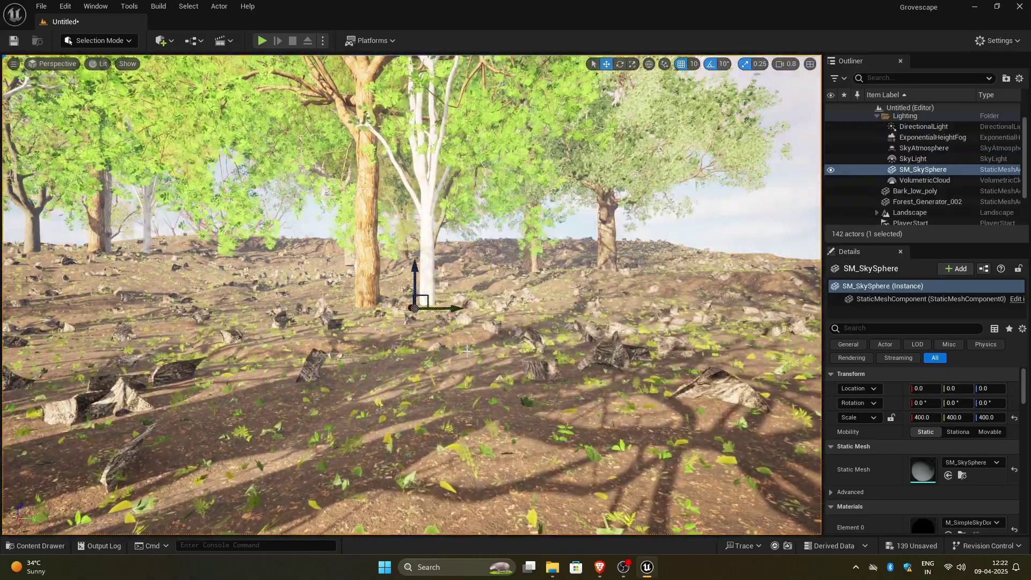
{"action": "key", "text": "s"}
{"action": "right_click_drag", "start_coordinate": [467, 351], "coordinate": [466, 350]}
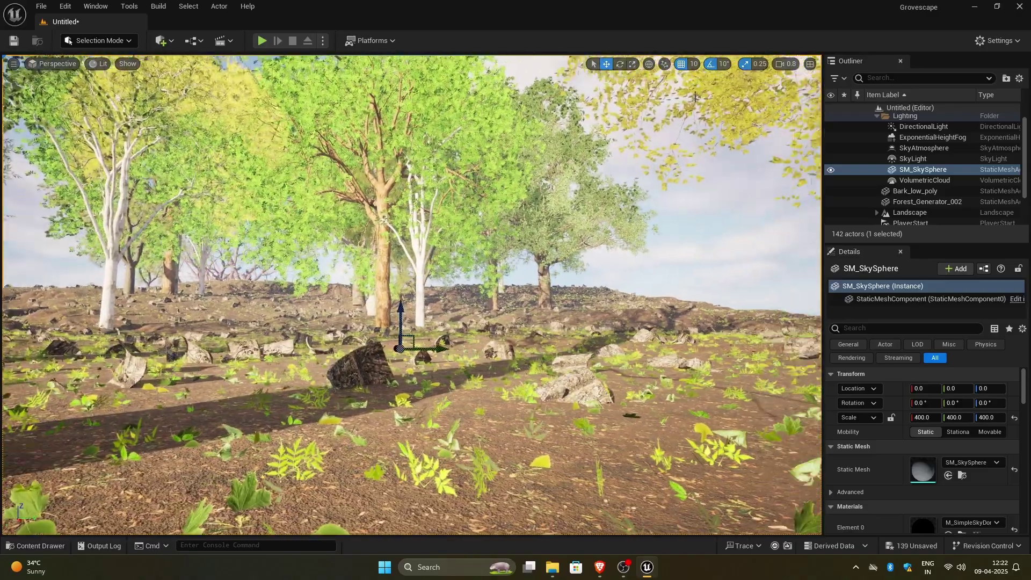
{"action": "right_click_drag", "start_coordinate": [466, 350], "coordinate": [467, 350]}
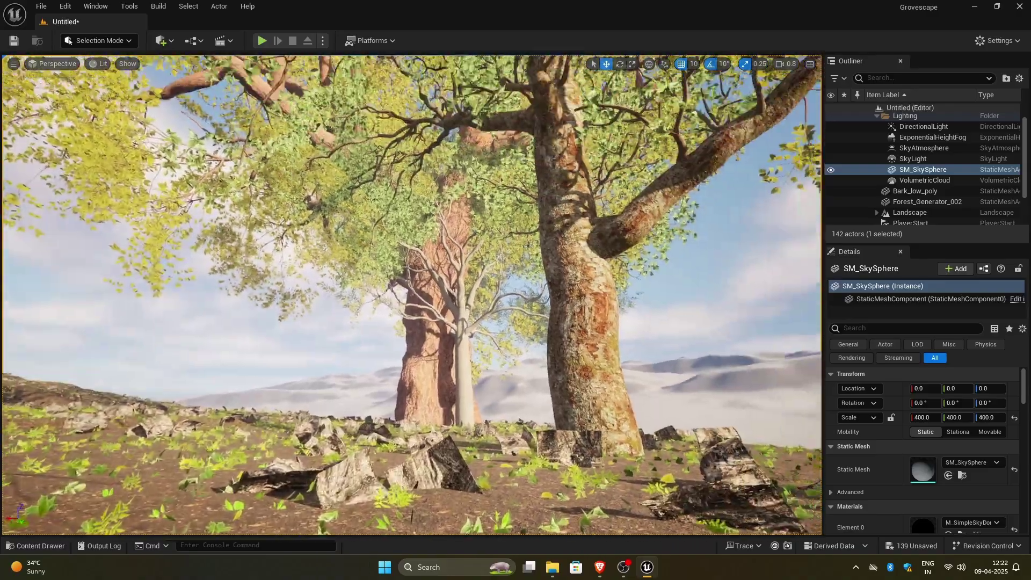